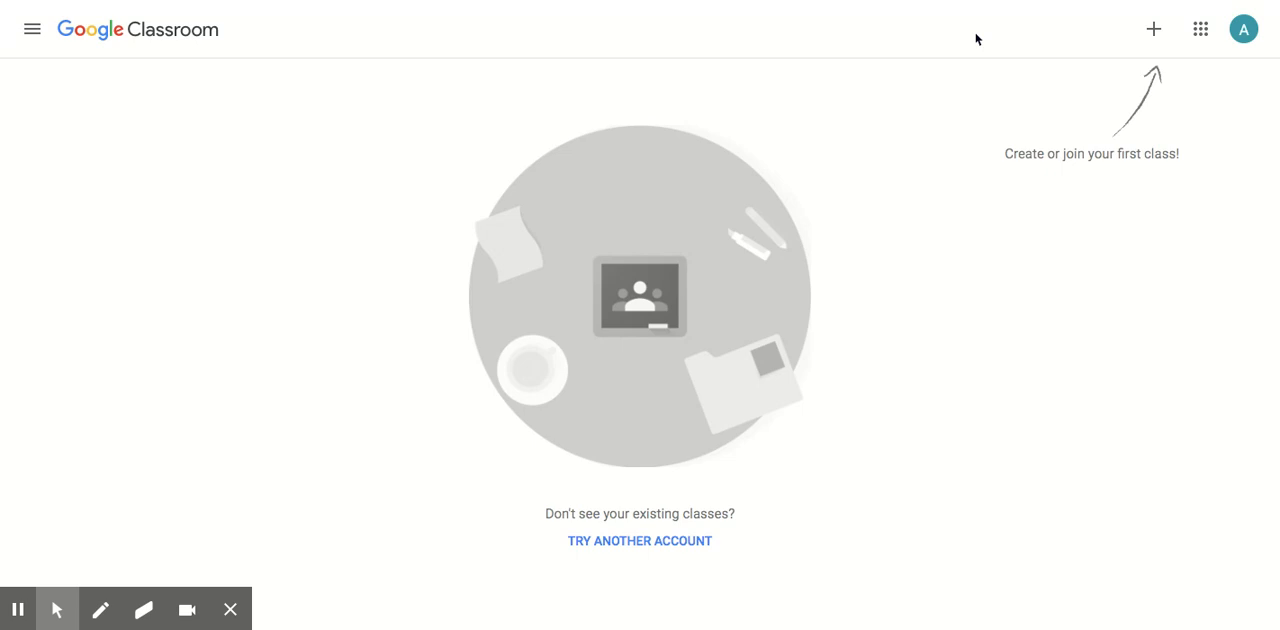
Start creating a new class and accept the notice about not using Classroom at a school with students.
left_click(1154, 30)
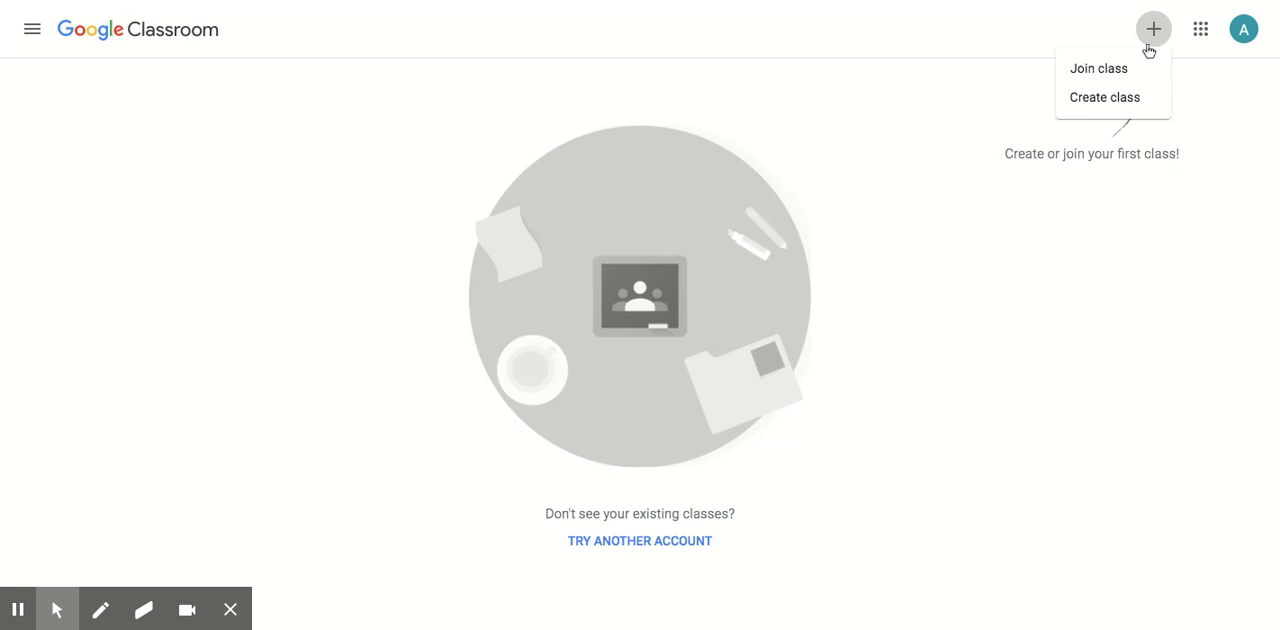
left_click(1137, 97)
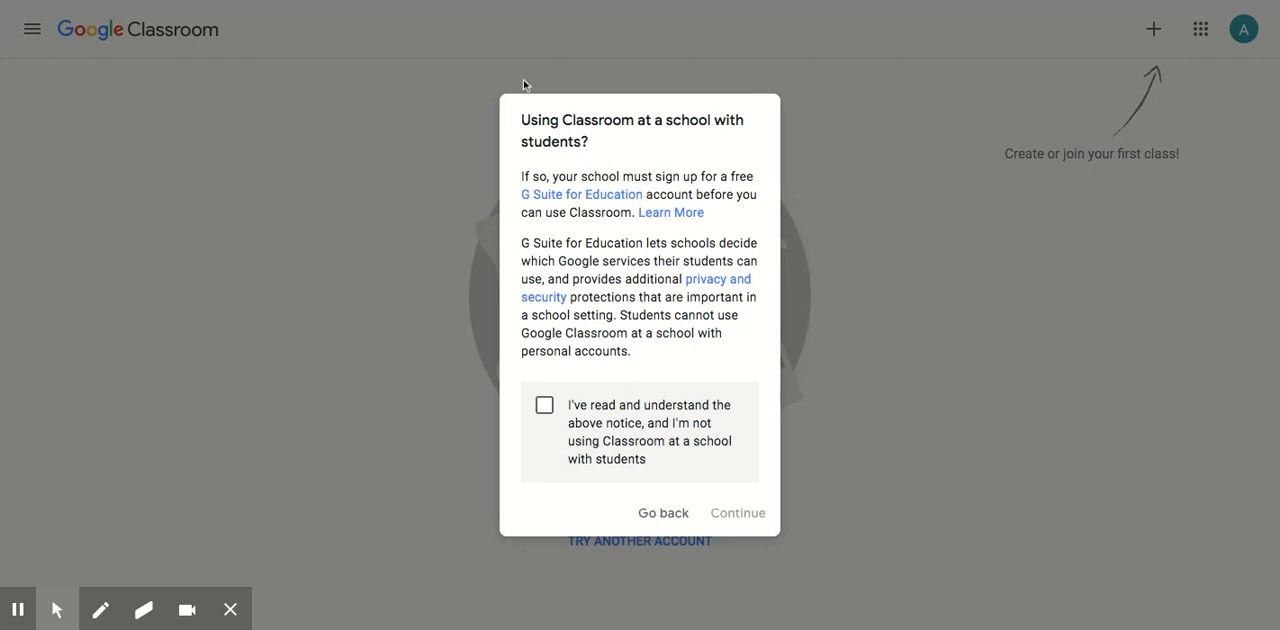
left_click(545, 405)
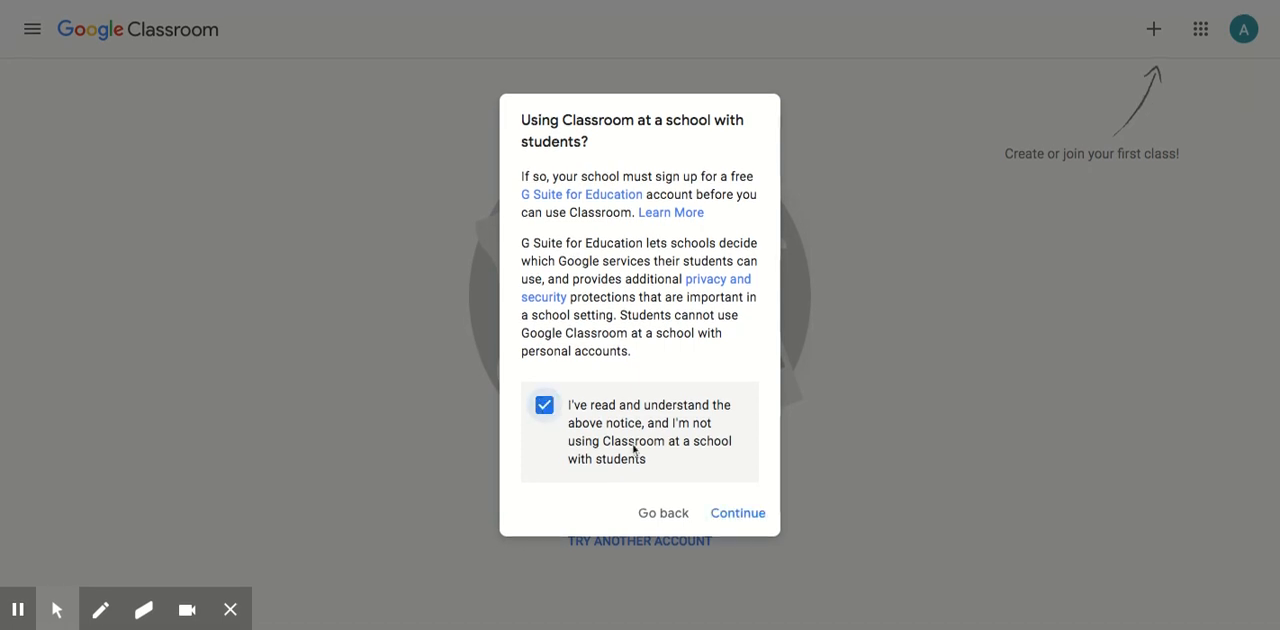
left_click(745, 515)
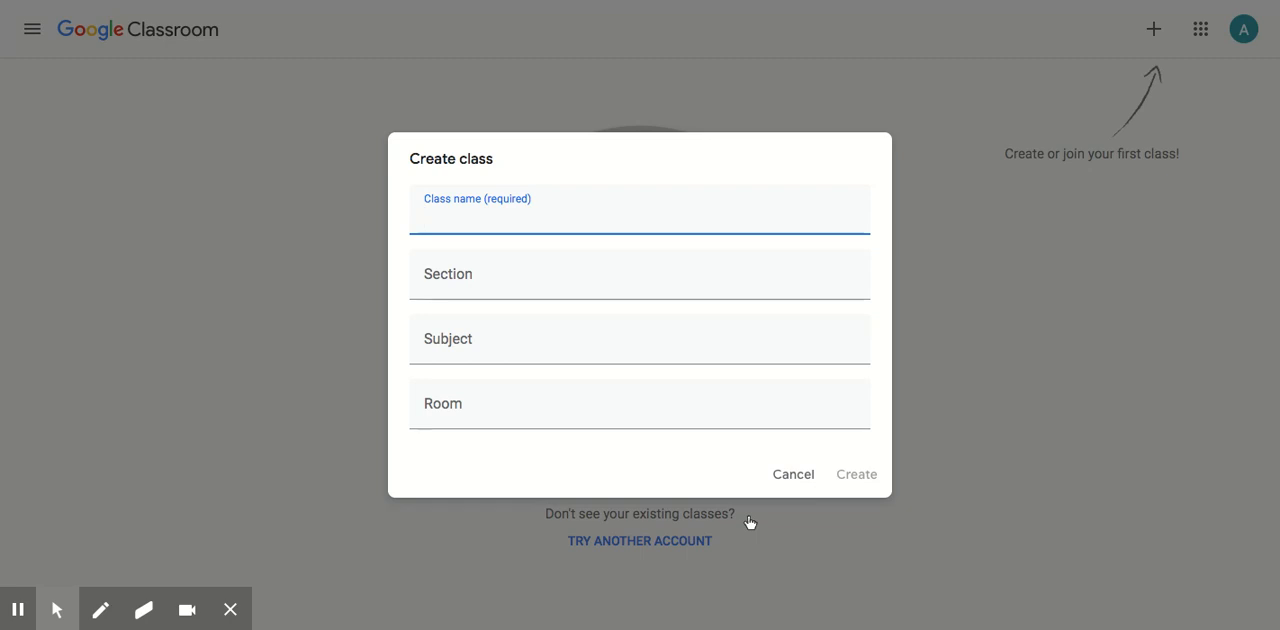
Create the class with the name Google Classroom Instruction and the subject Professional Development, and dismiss the student invitation tip.
type("Google Class")
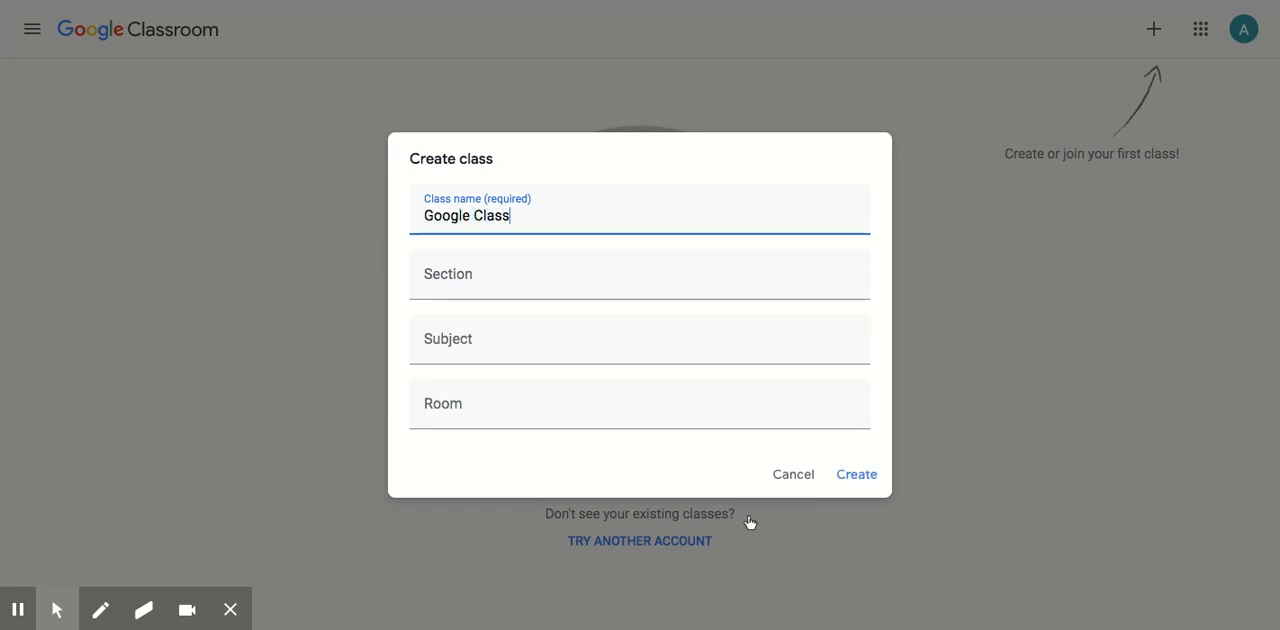
type("room Instruction")
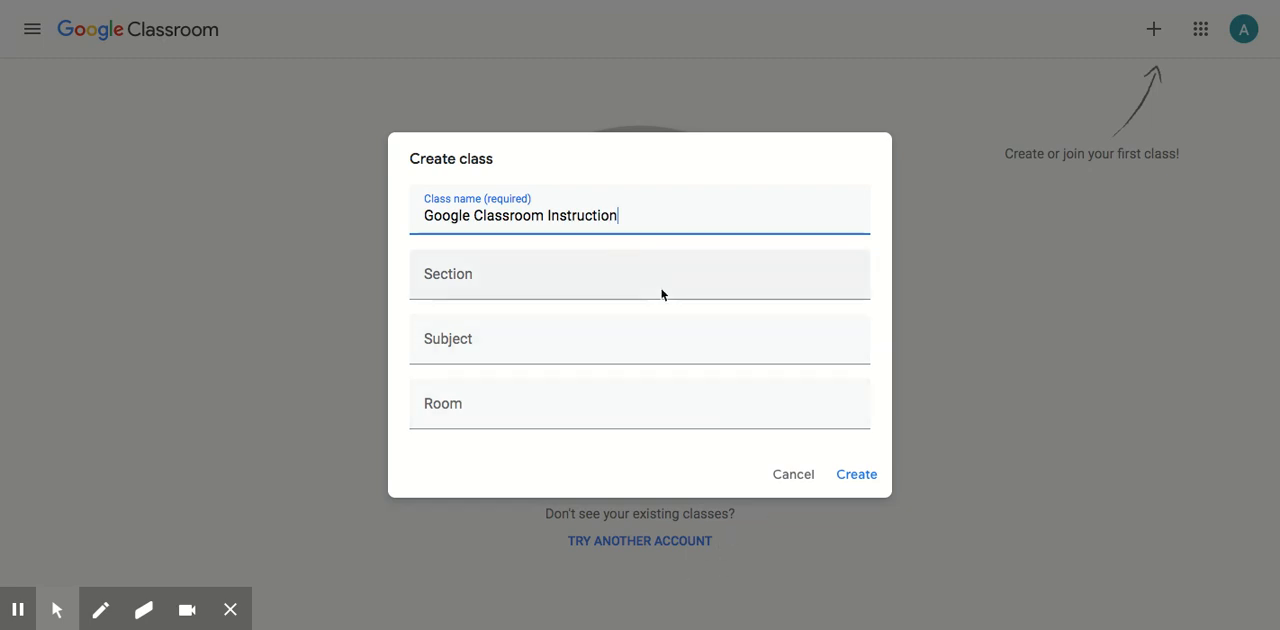
left_click(506, 346)
type("Profesi")
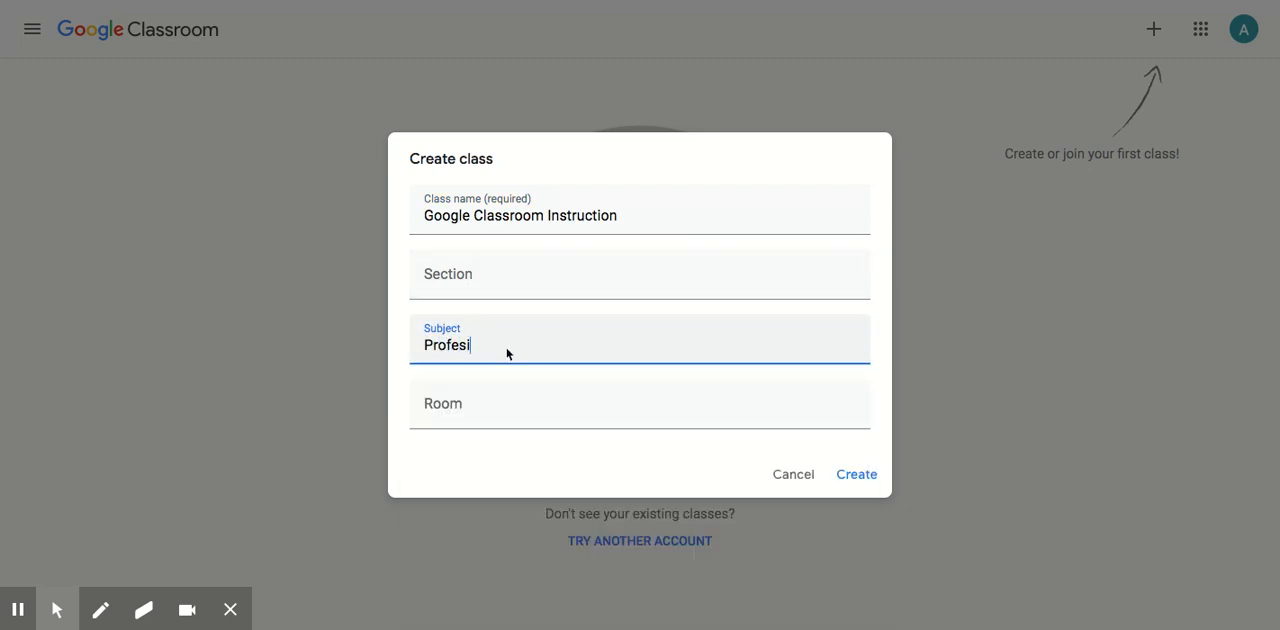
key("BackSpace")
type("sional Devel")
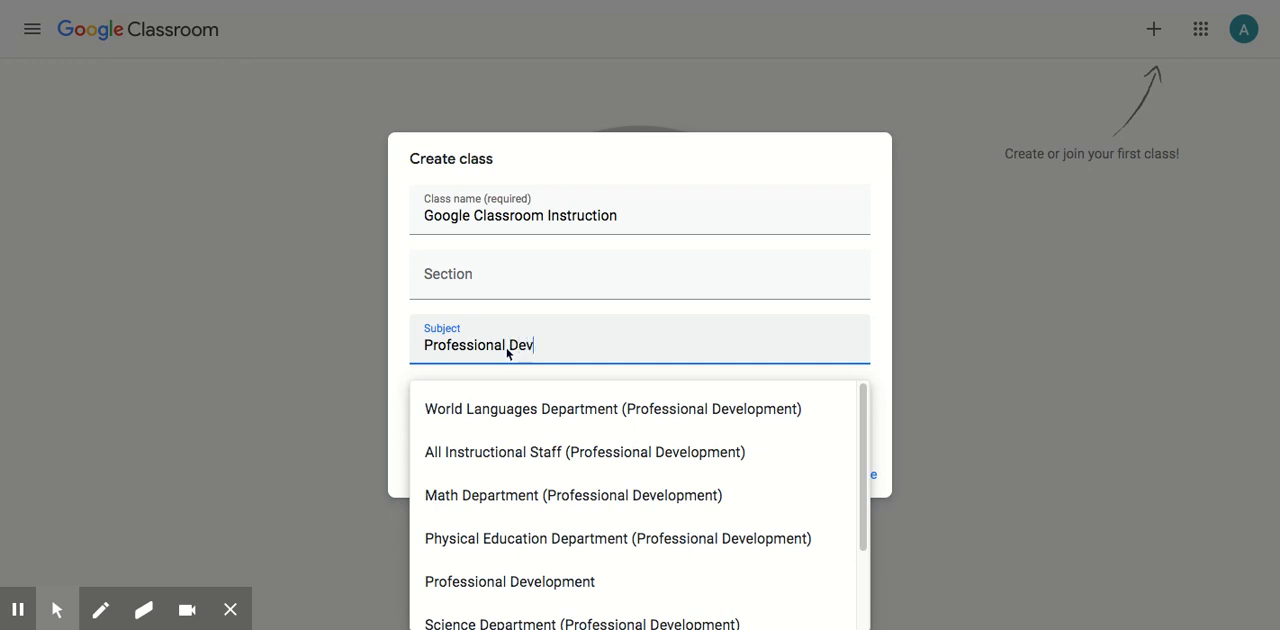
type("opment")
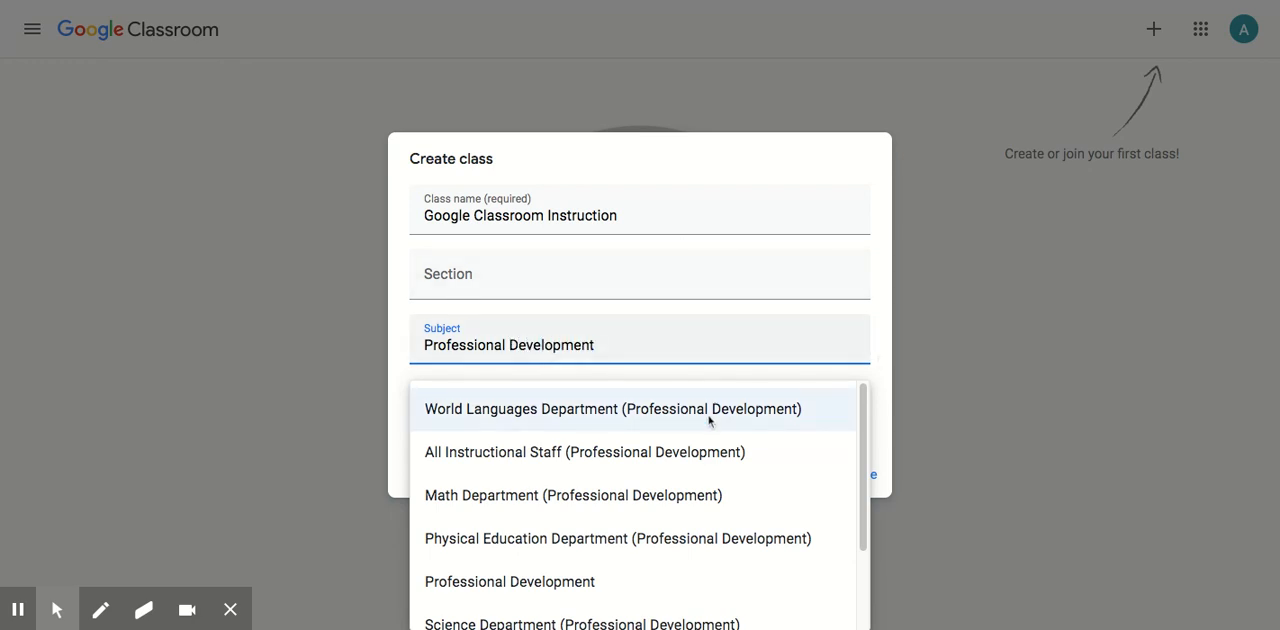
left_click(883, 410)
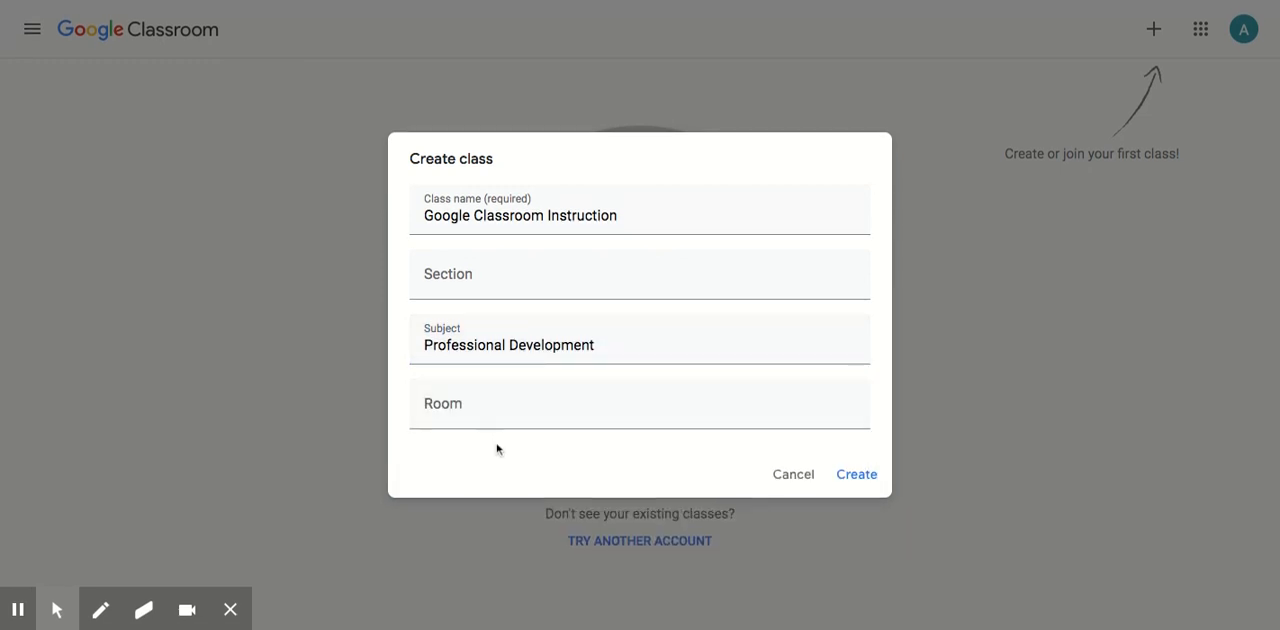
left_click(862, 485)
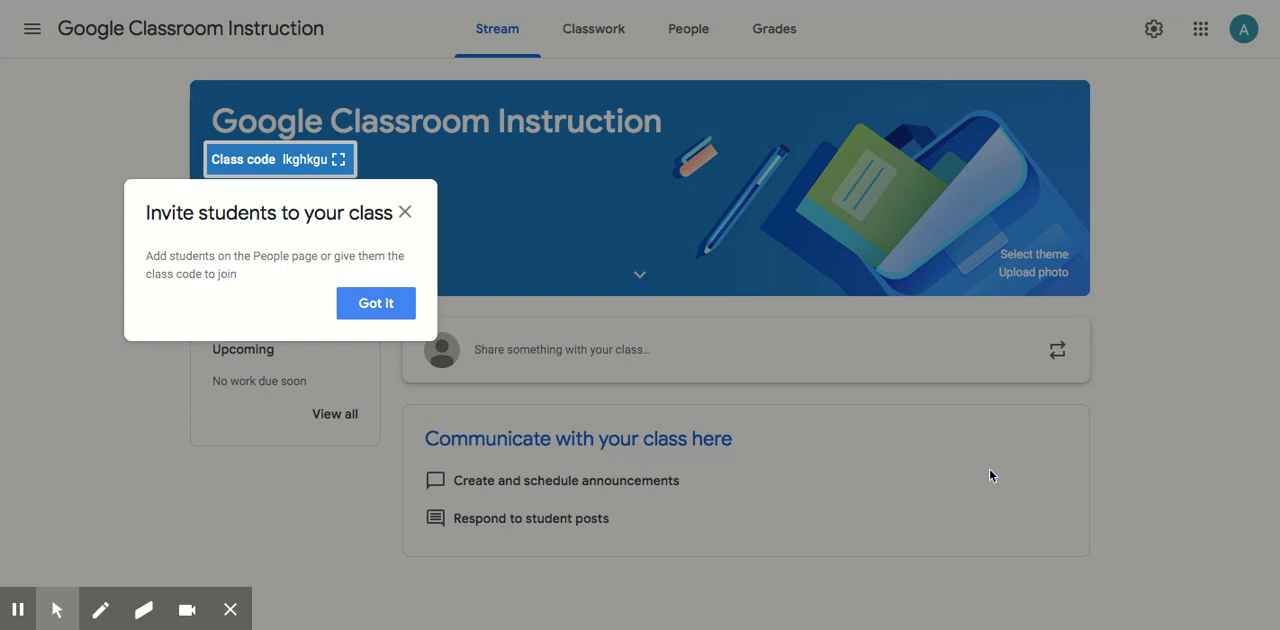
left_click(391, 305)
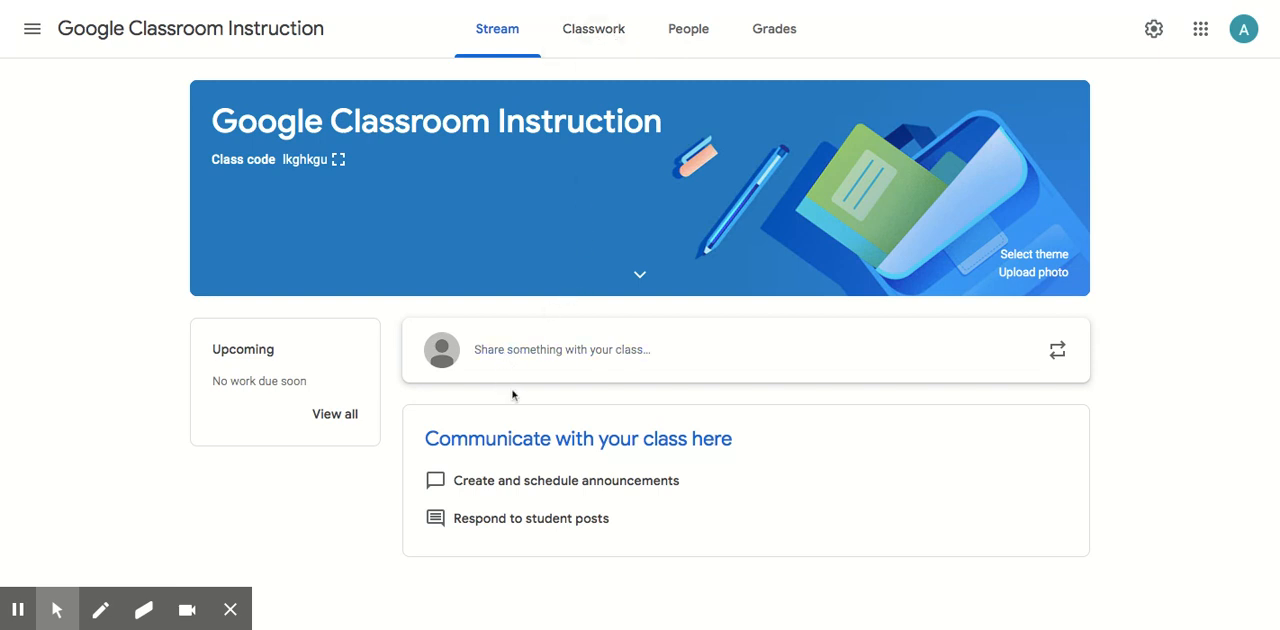
Draft a class announcement on the stream reading "Hello everyone! Thanks for joining!".
left_click(560, 352)
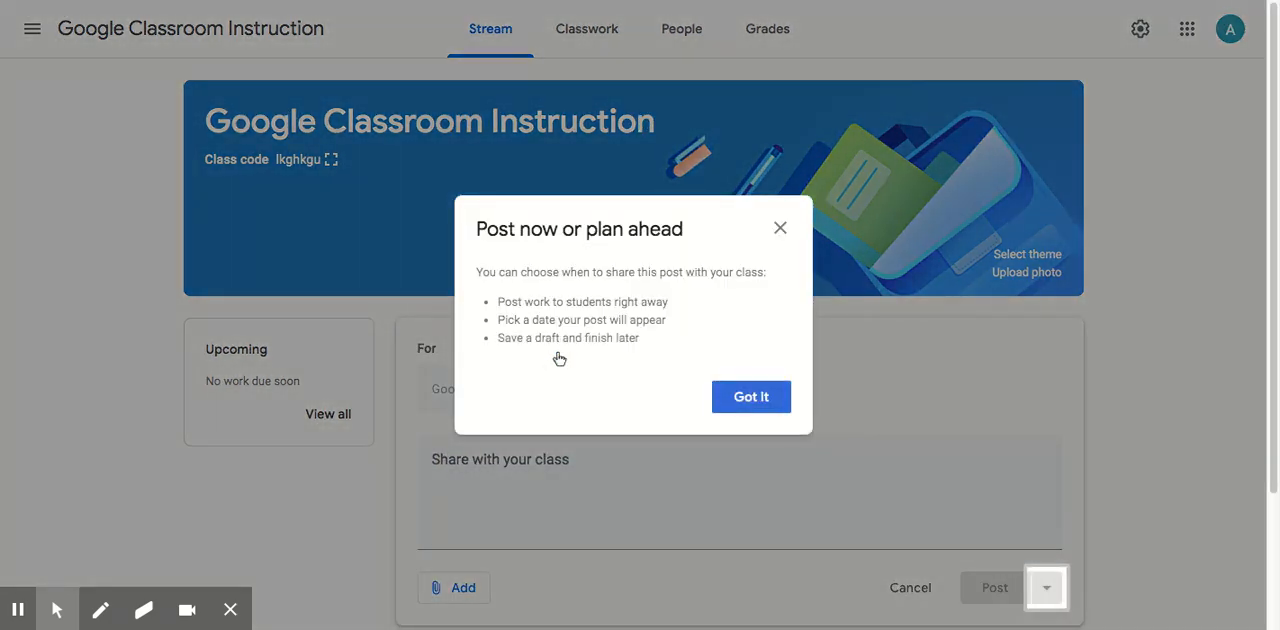
left_click(764, 408)
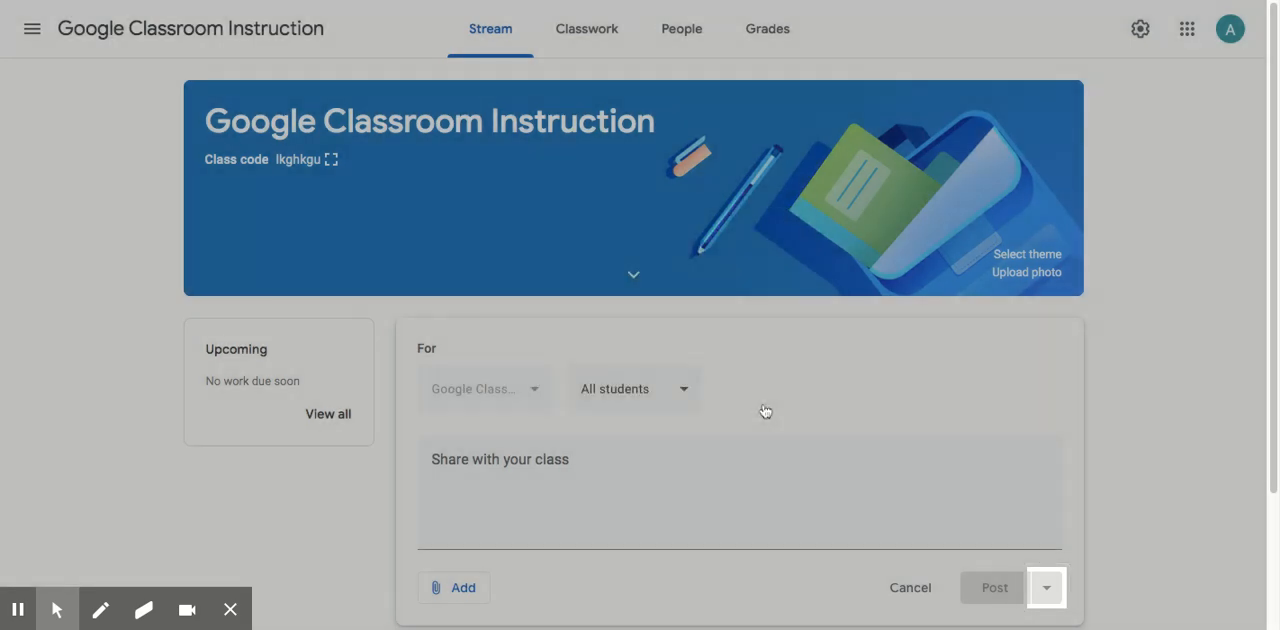
left_click(584, 473)
type("Hello")
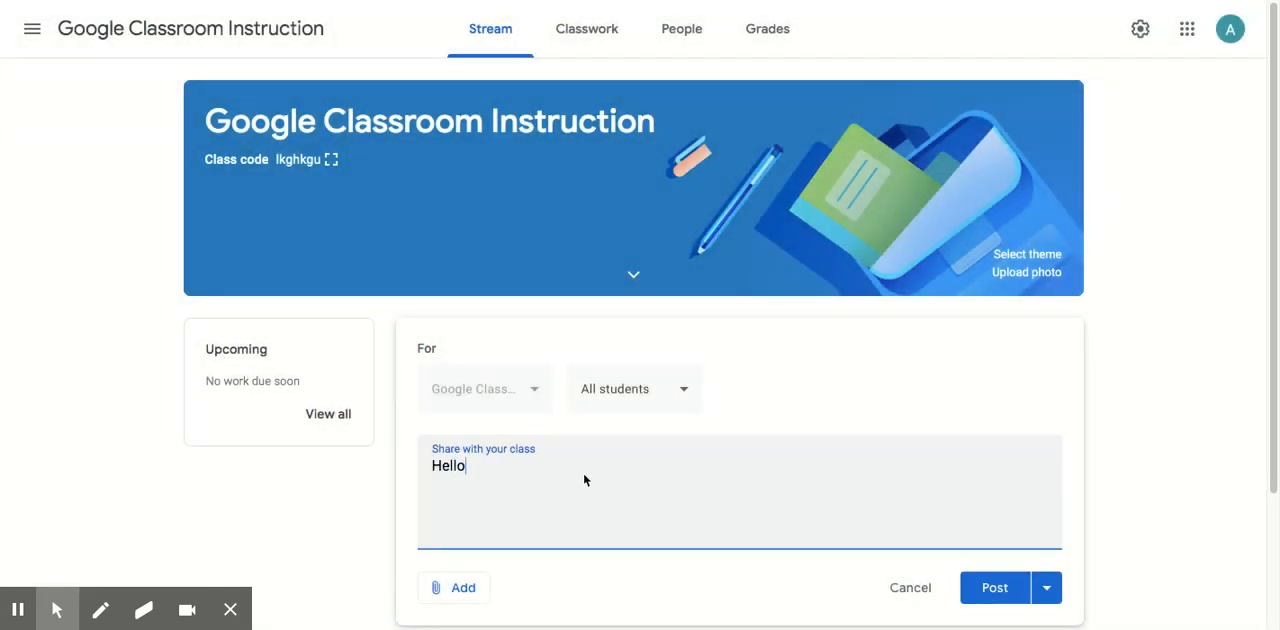
type(" everyone! Thanks for joining!")
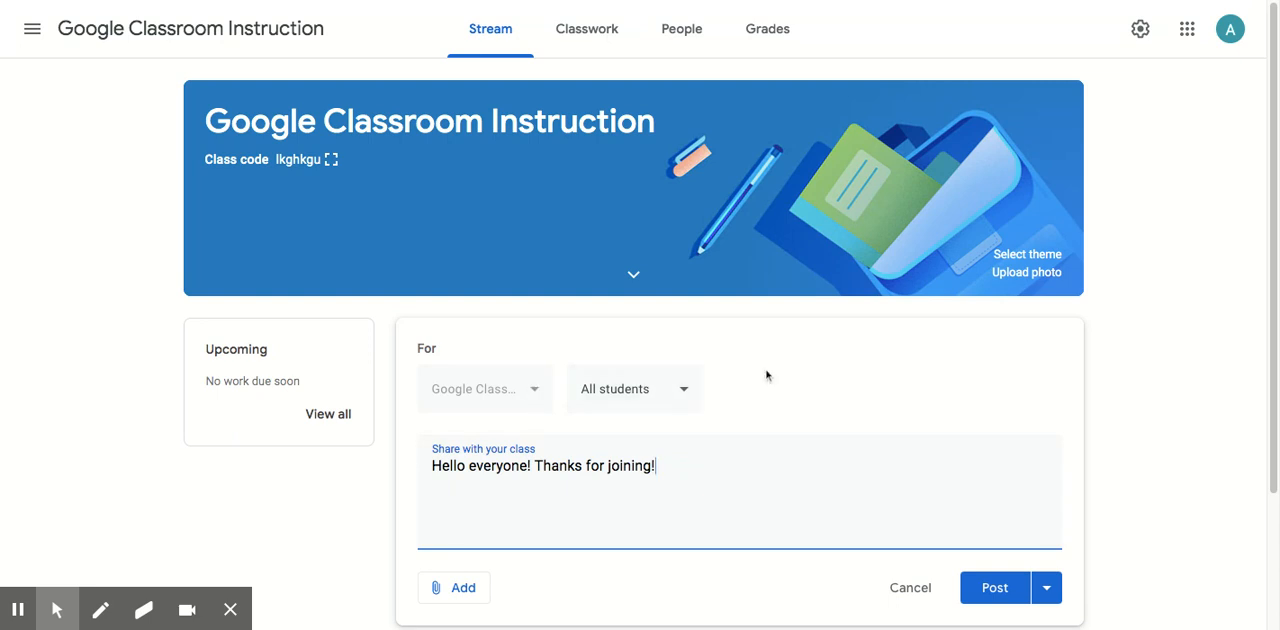
Examine the announcement's audience, attachment and scheduling options without changing any of them.
scroll(766, 372, "down", 1)
left_click(683, 335)
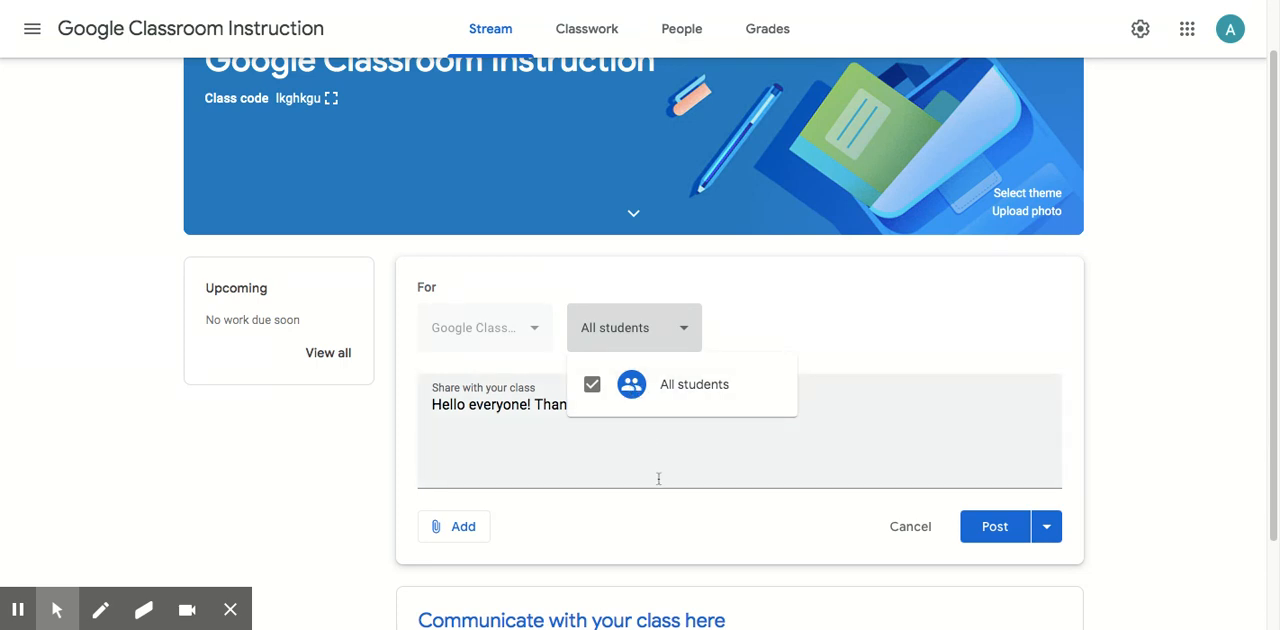
left_click(900, 316)
scroll(534, 545, "down", 1)
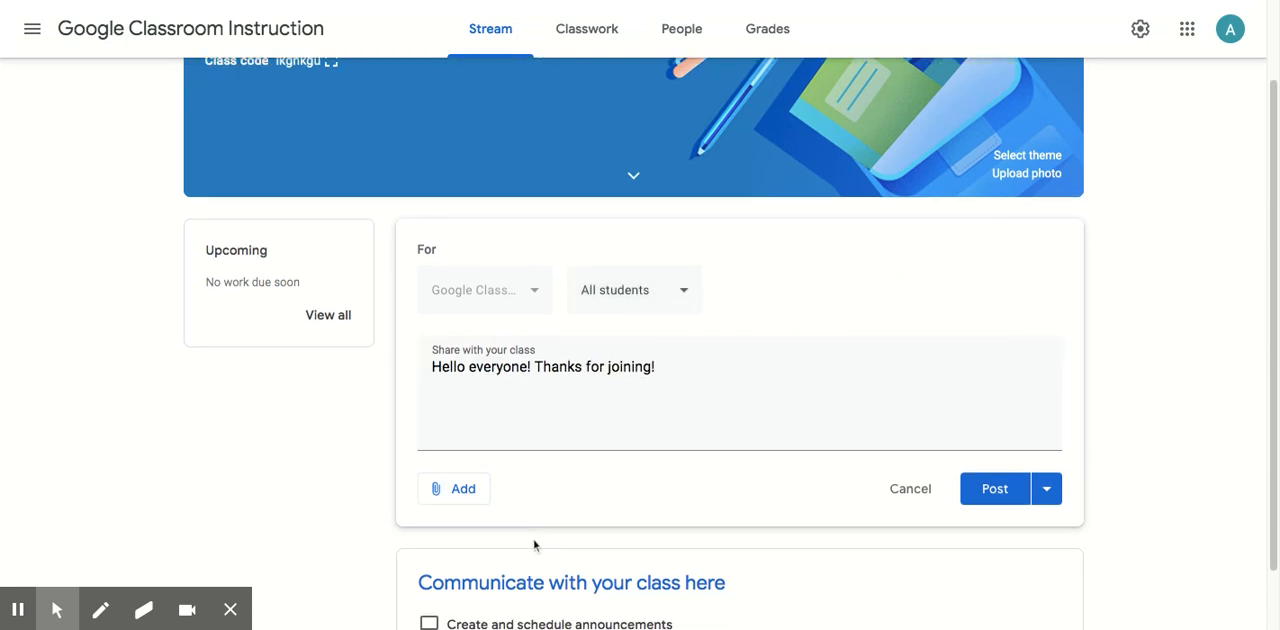
left_click(466, 500)
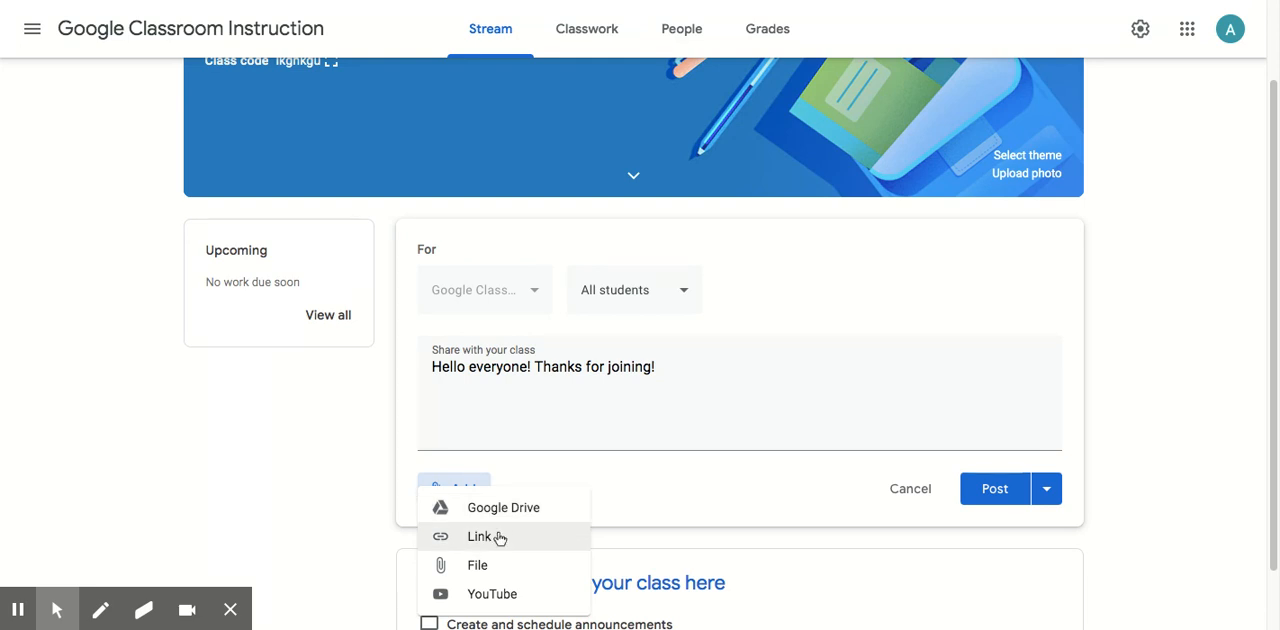
left_click(741, 476)
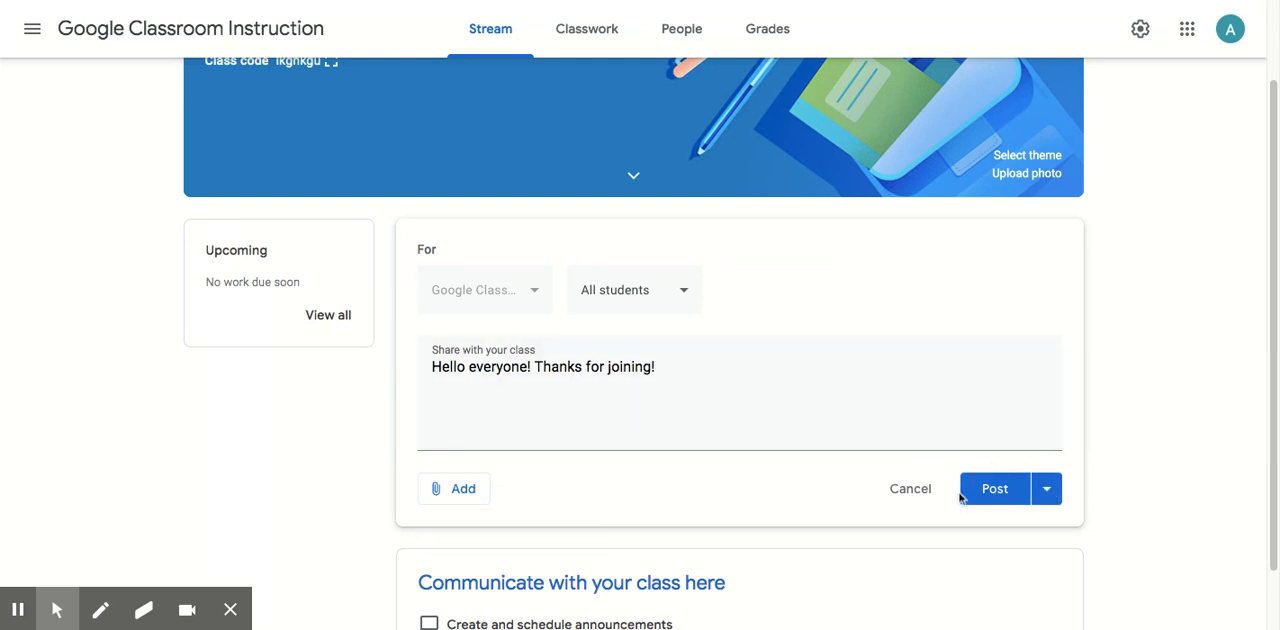
left_click(1047, 489)
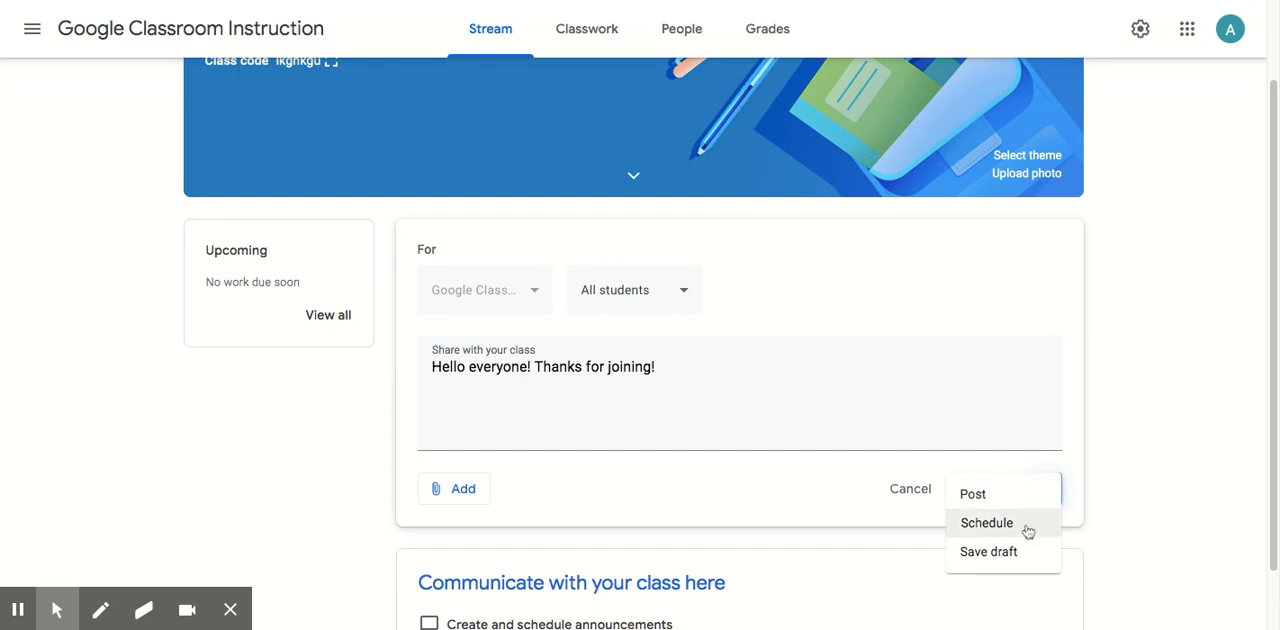
left_click(1027, 531)
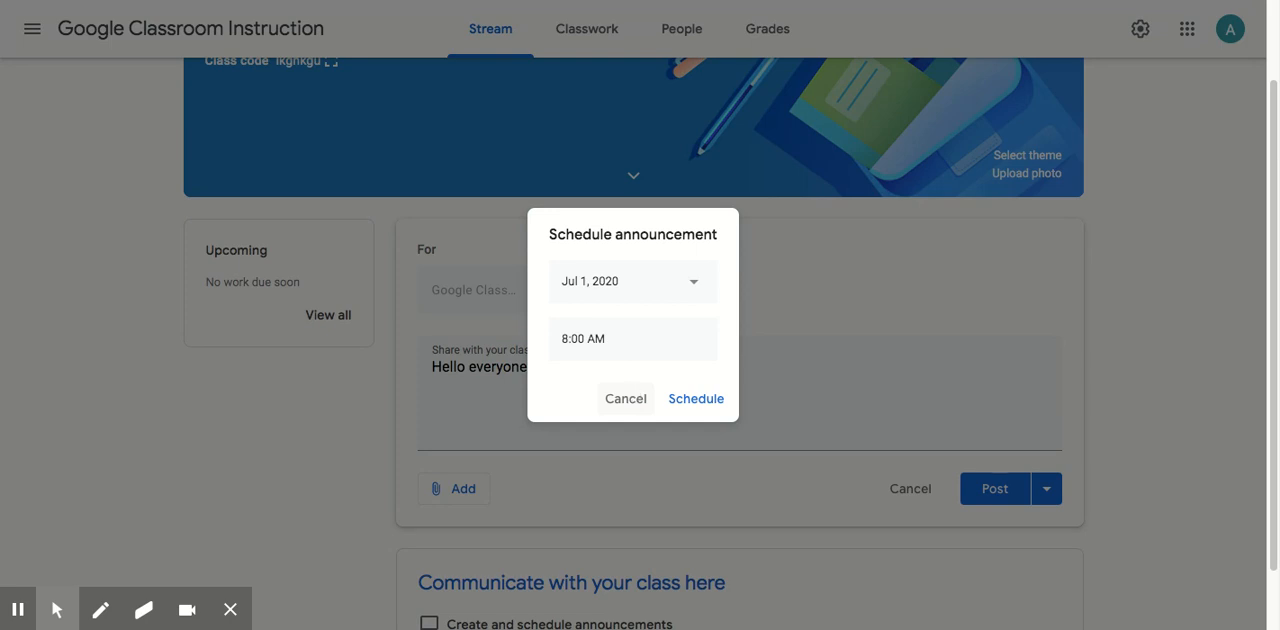
left_click(626, 399)
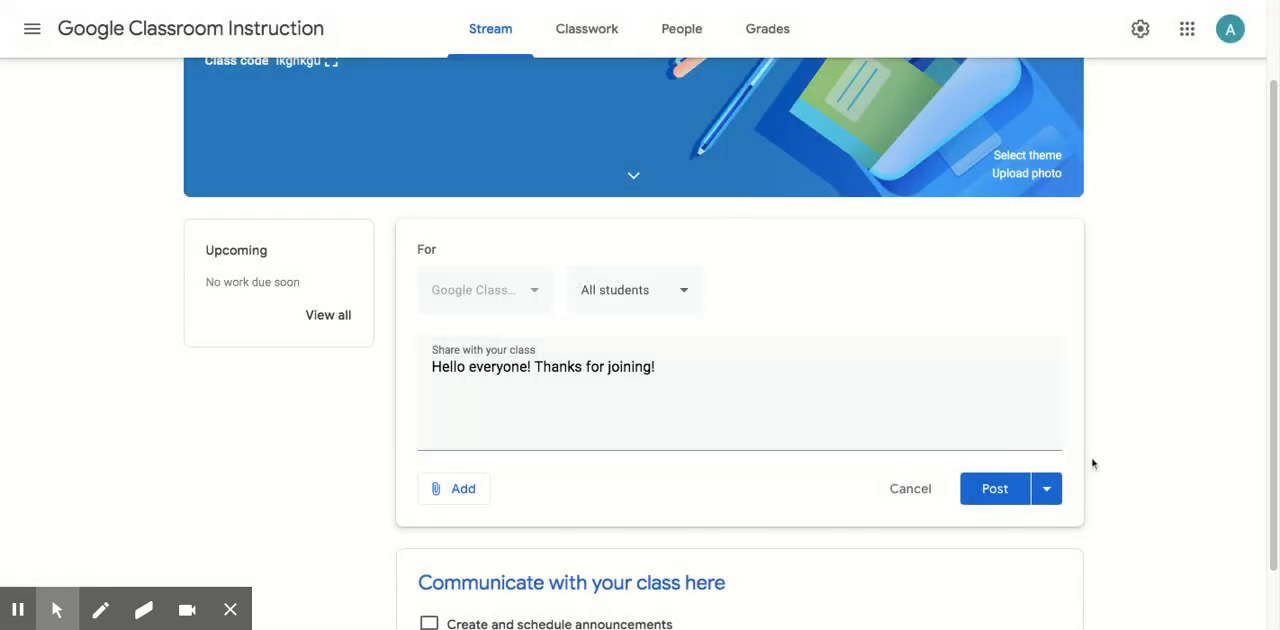
Post the announcement immediately to all students and check the options for managing the published post.
left_click(1003, 492)
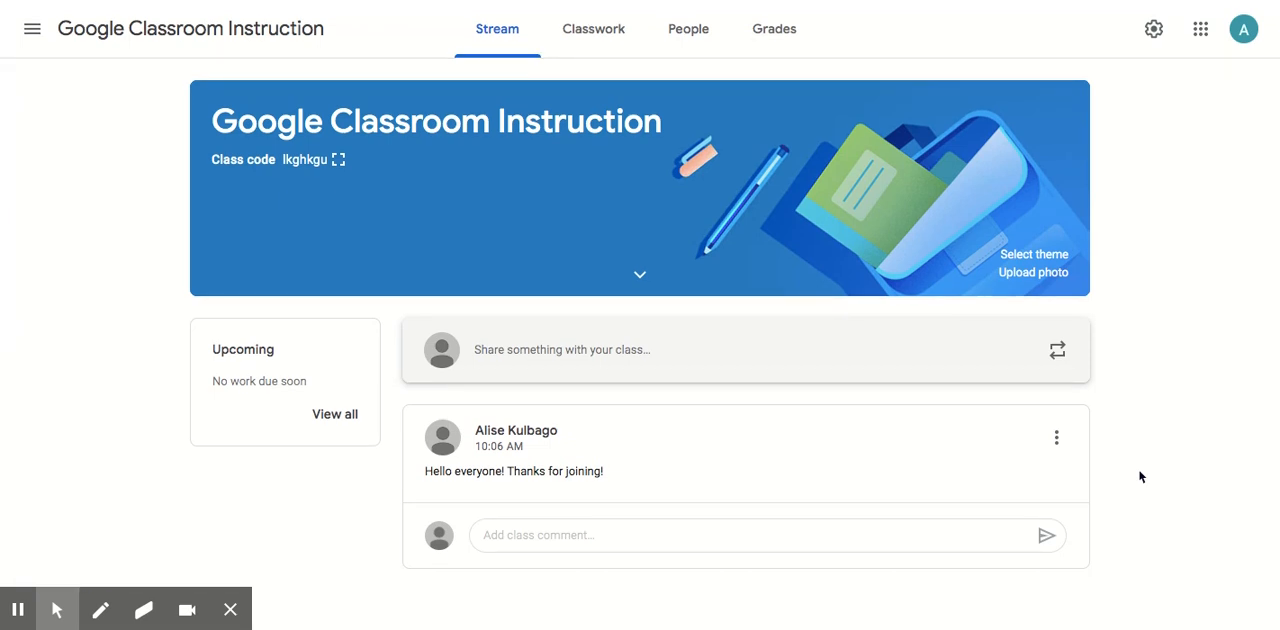
left_click(1060, 437)
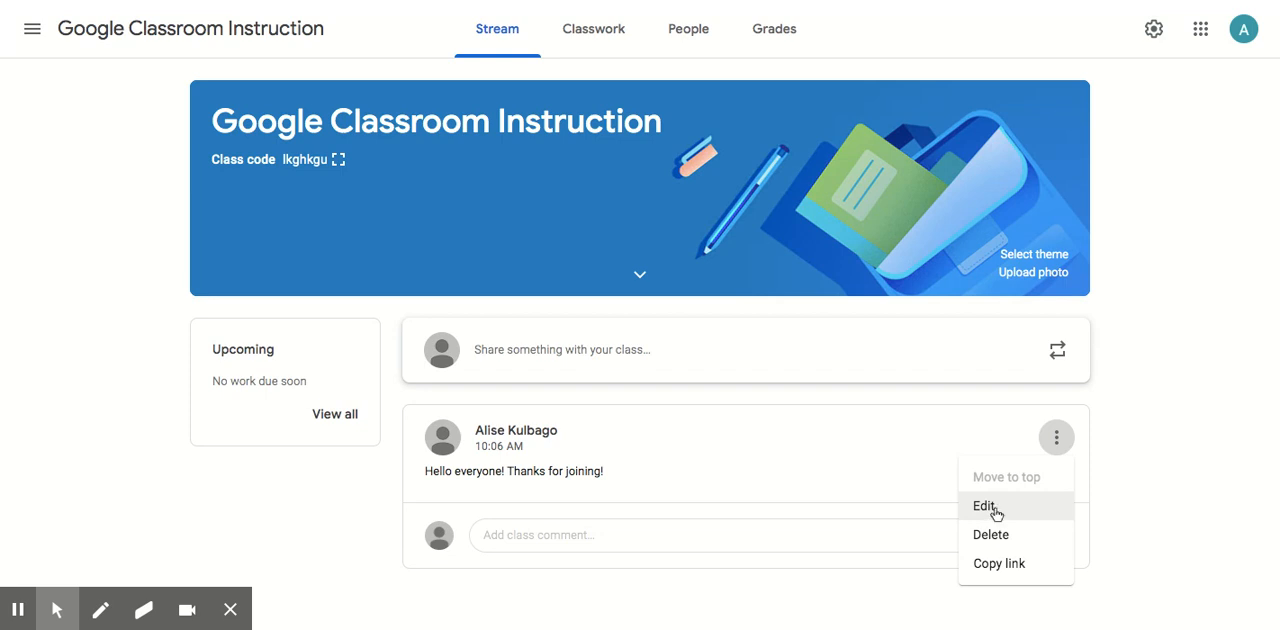
left_click(1150, 475)
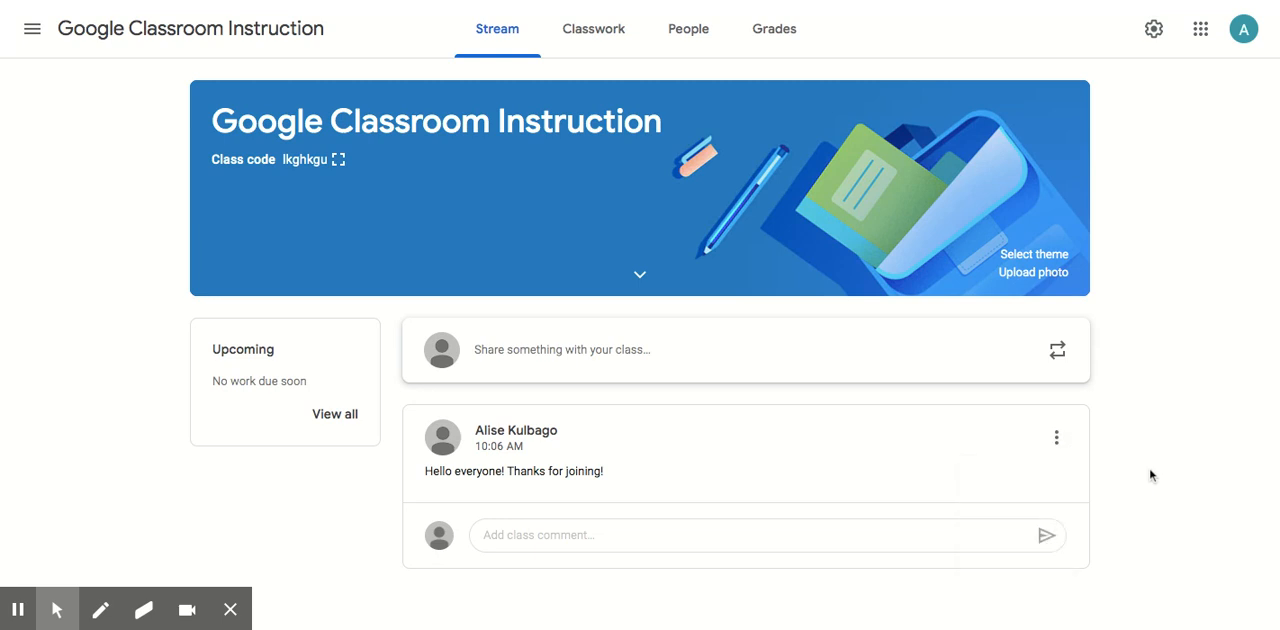
Start a new classwork assignment titled "How to Use Google Classroom".
left_click(601, 40)
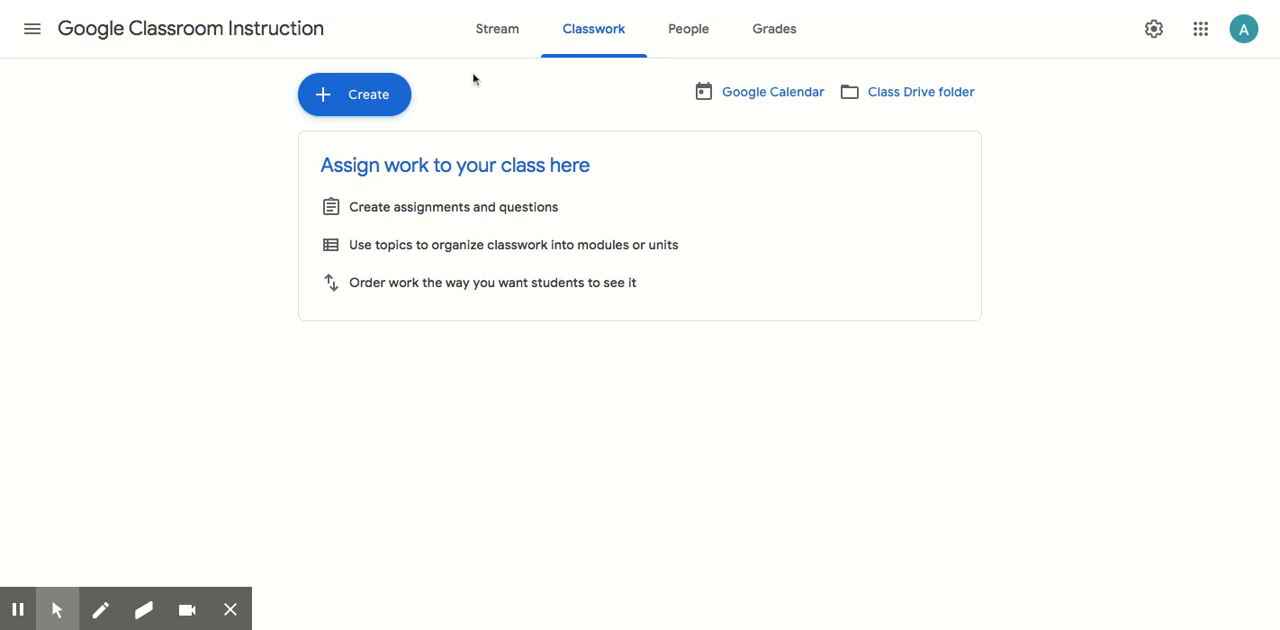
left_click(391, 106)
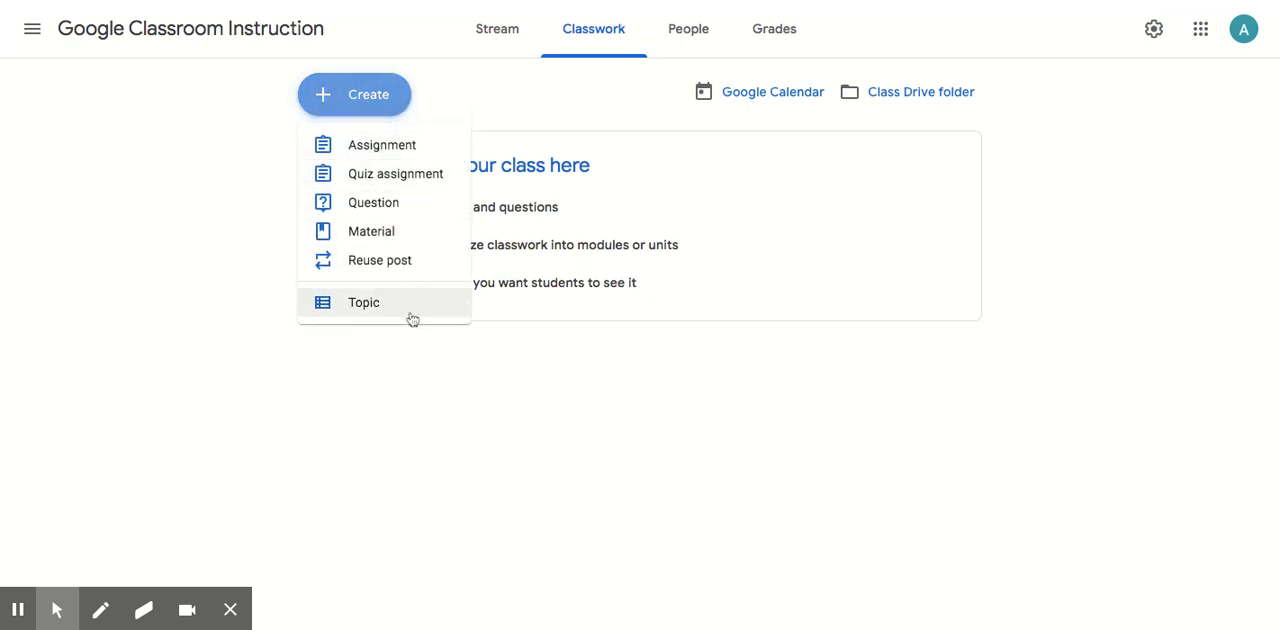
left_click(406, 153)
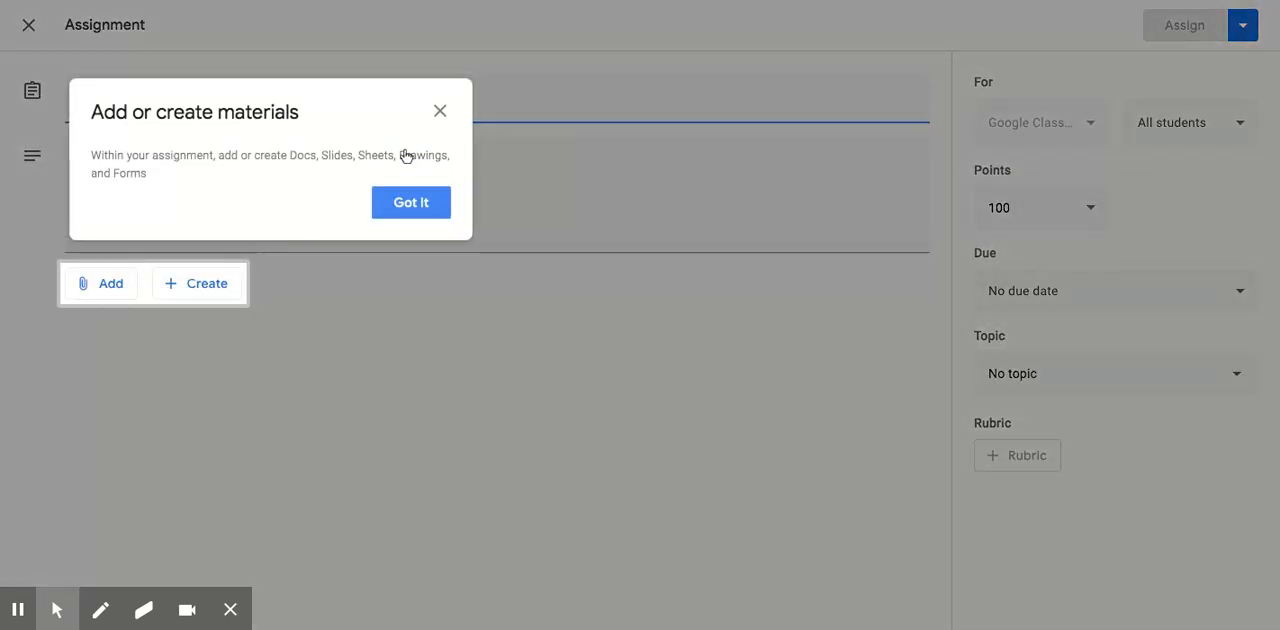
left_click(415, 205)
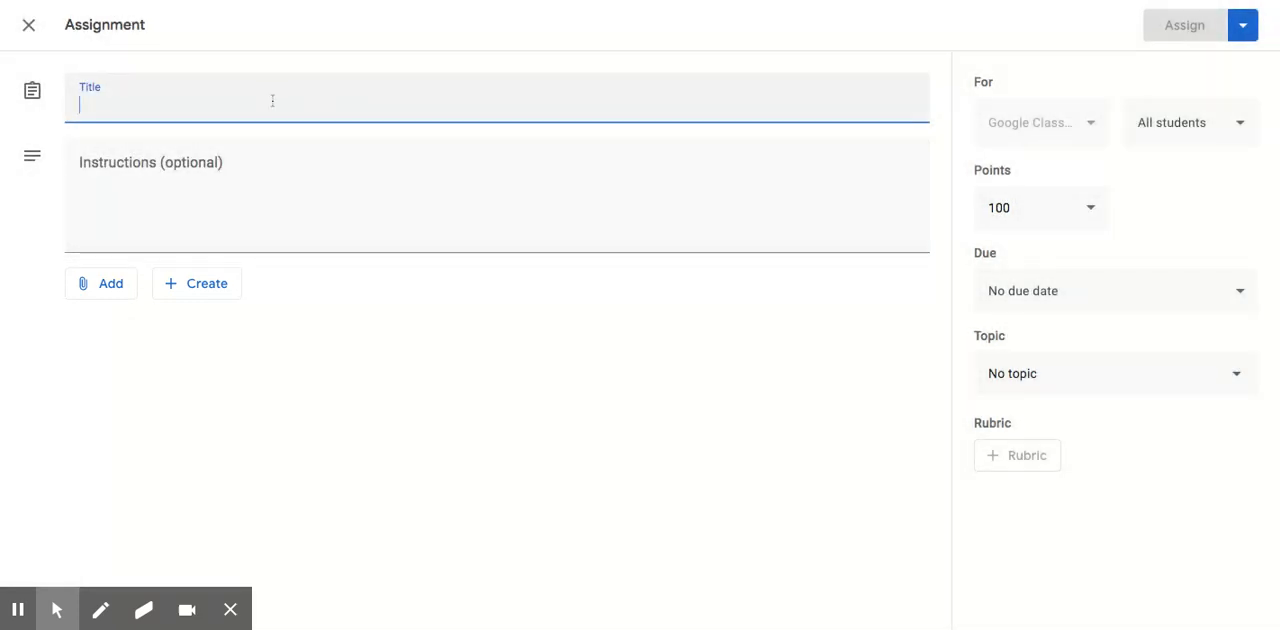
type("How")
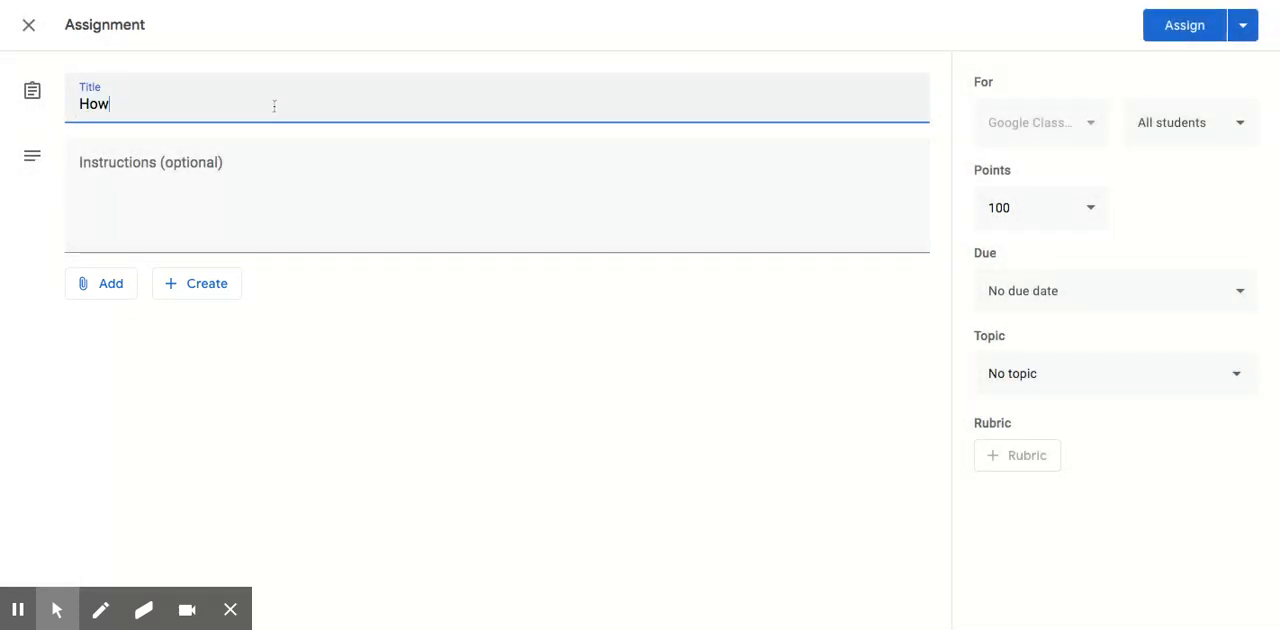
type(" to Use Google Classroom")
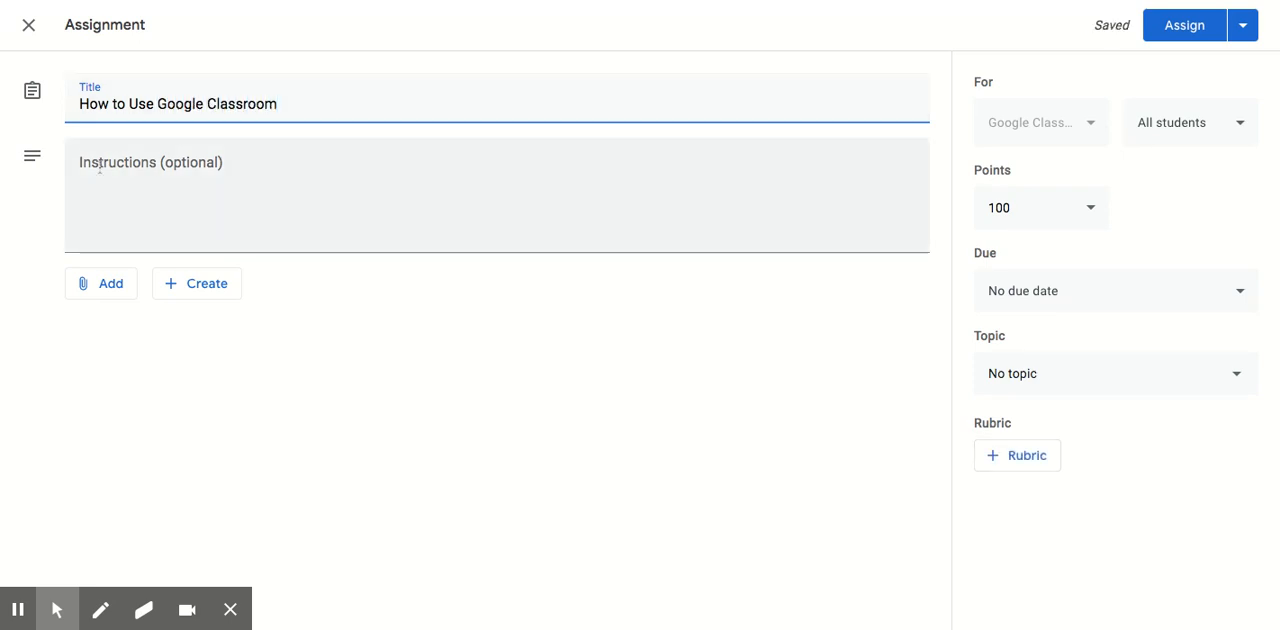
Fill in the assignment instructions with "Please explore Google Classroom and click turn in once you have seen this assignment.".
left_click(145, 169)
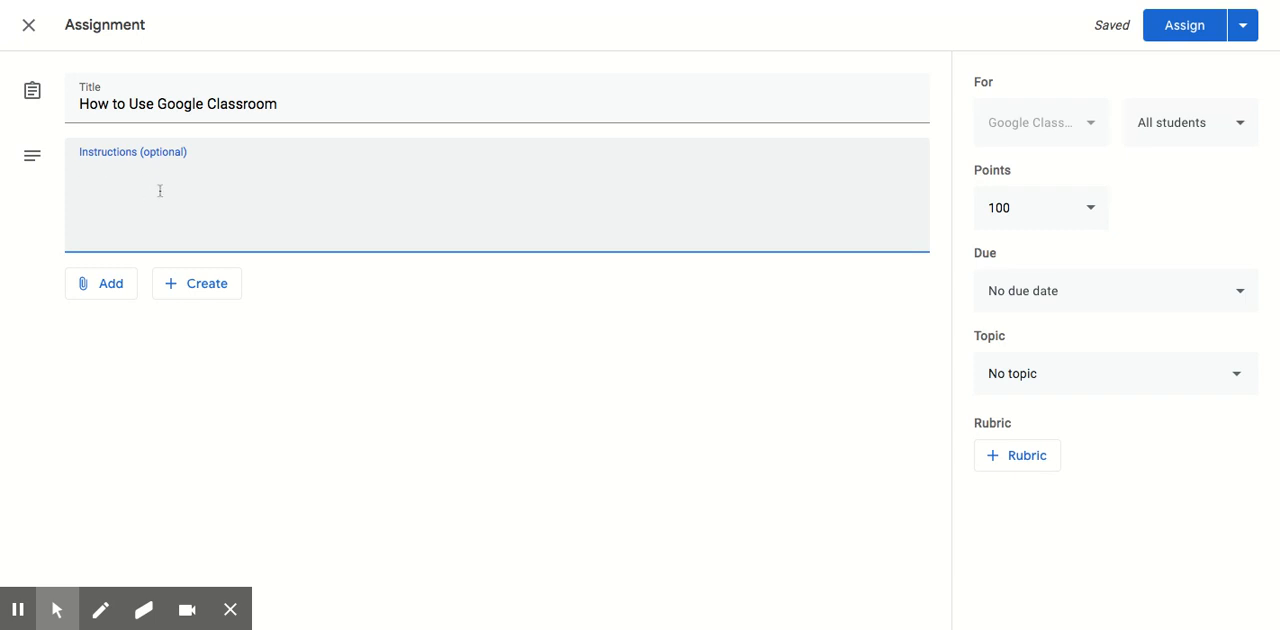
left_click(110, 290)
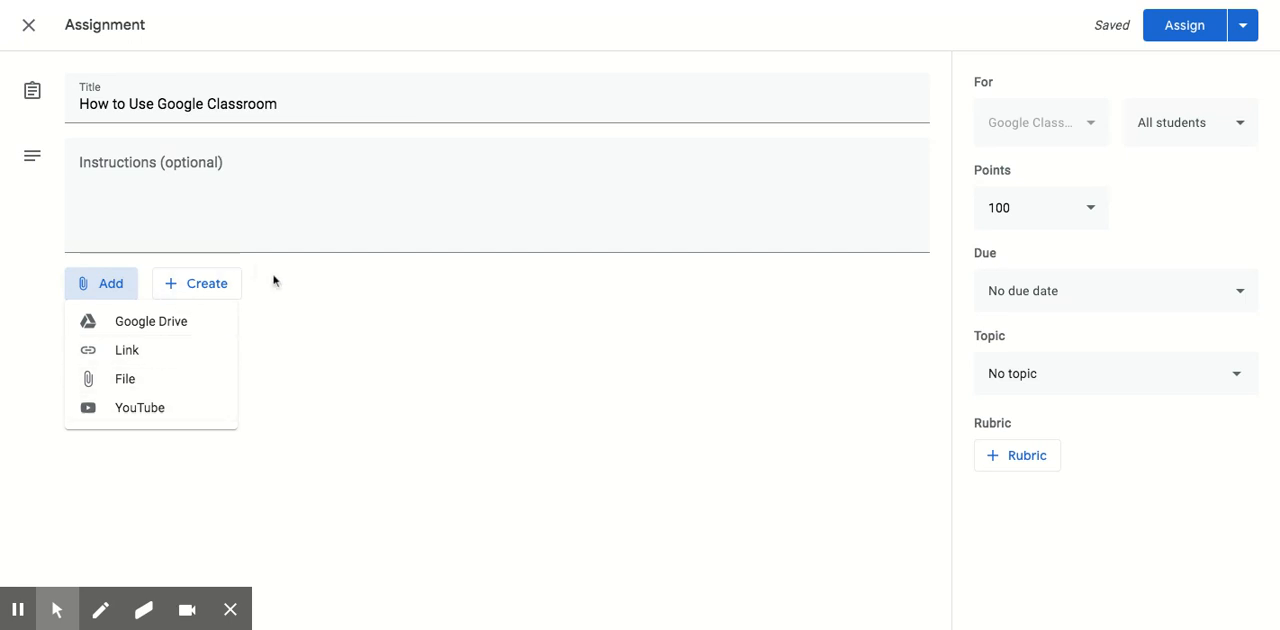
left_click(293, 290)
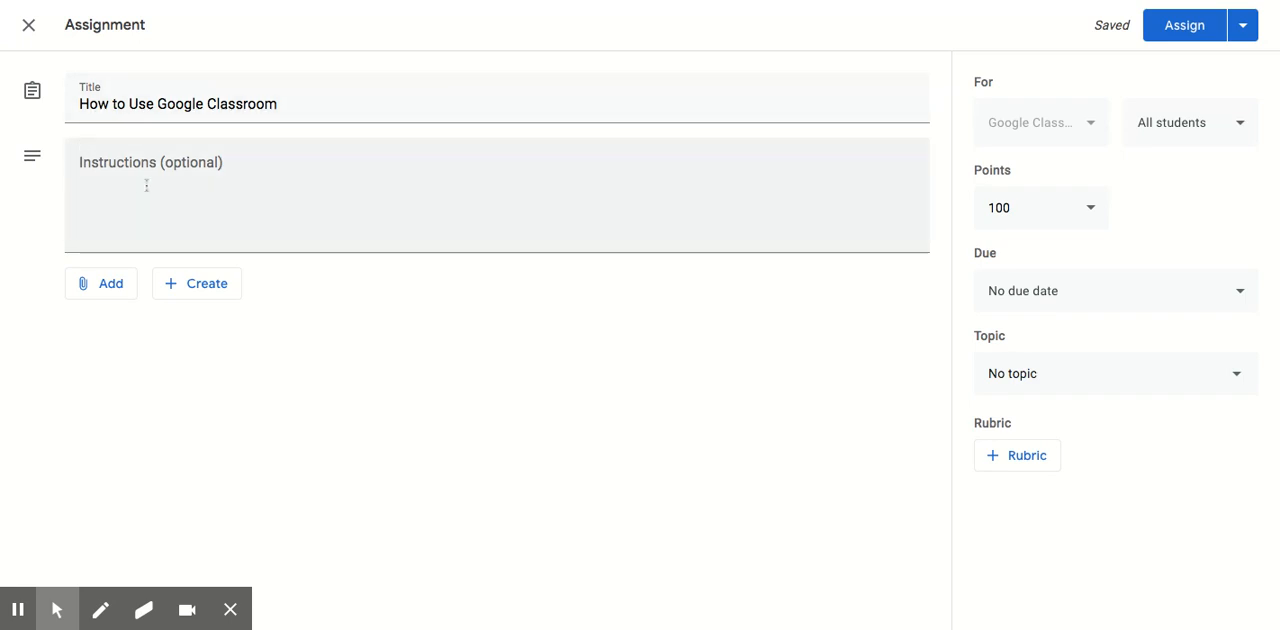
left_click(146, 186)
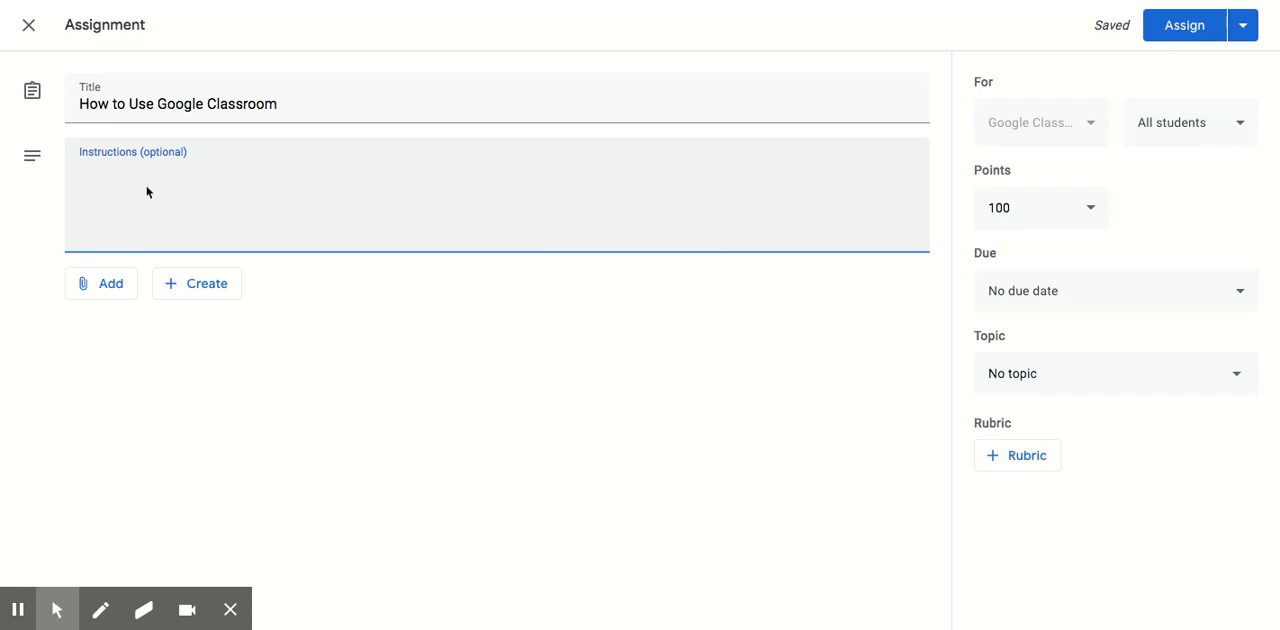
type("Please explore Google Cl")
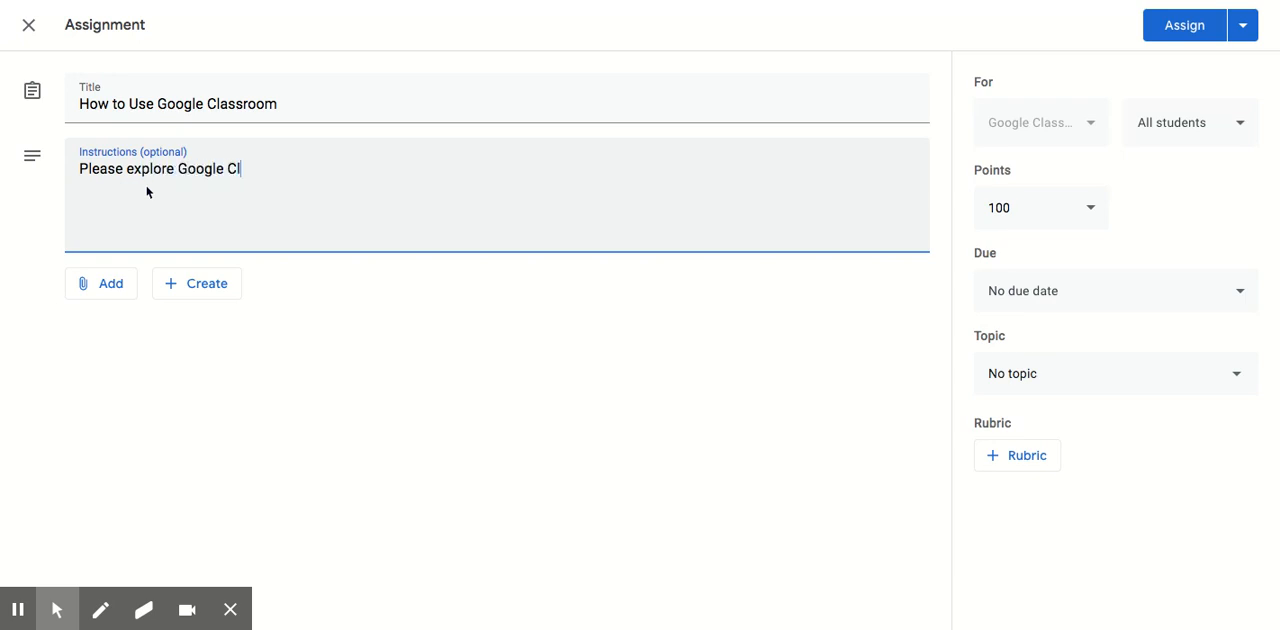
type("assroom and ")
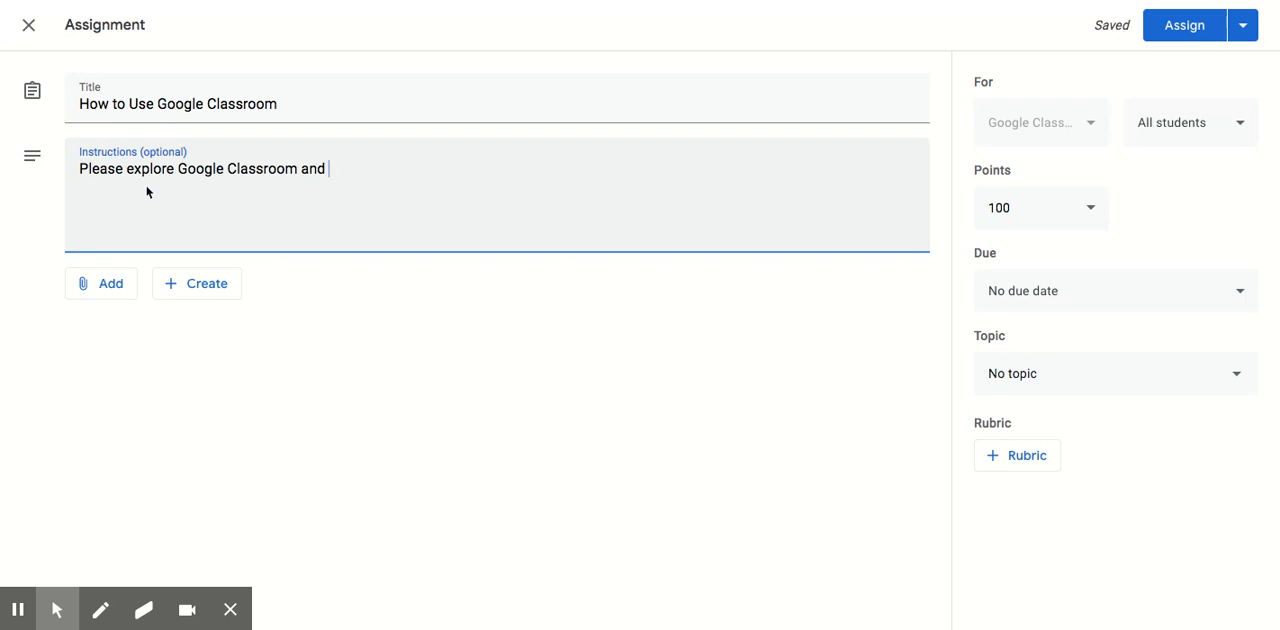
type("click turn in ")
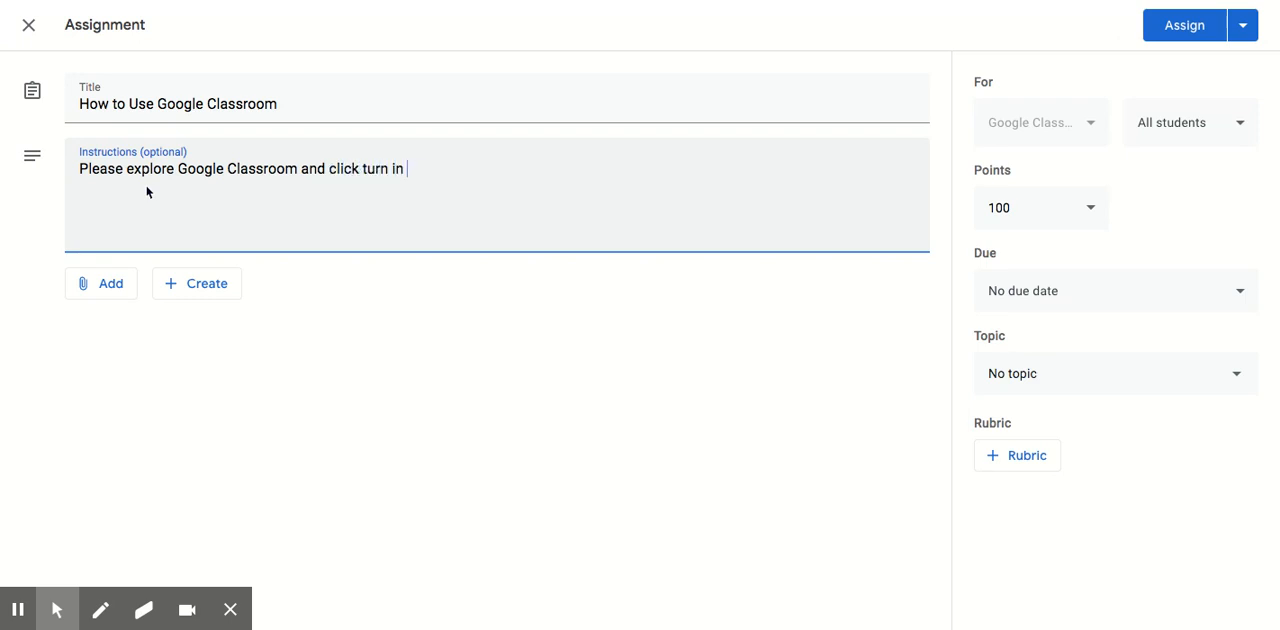
type("once you have seen this assignment.")
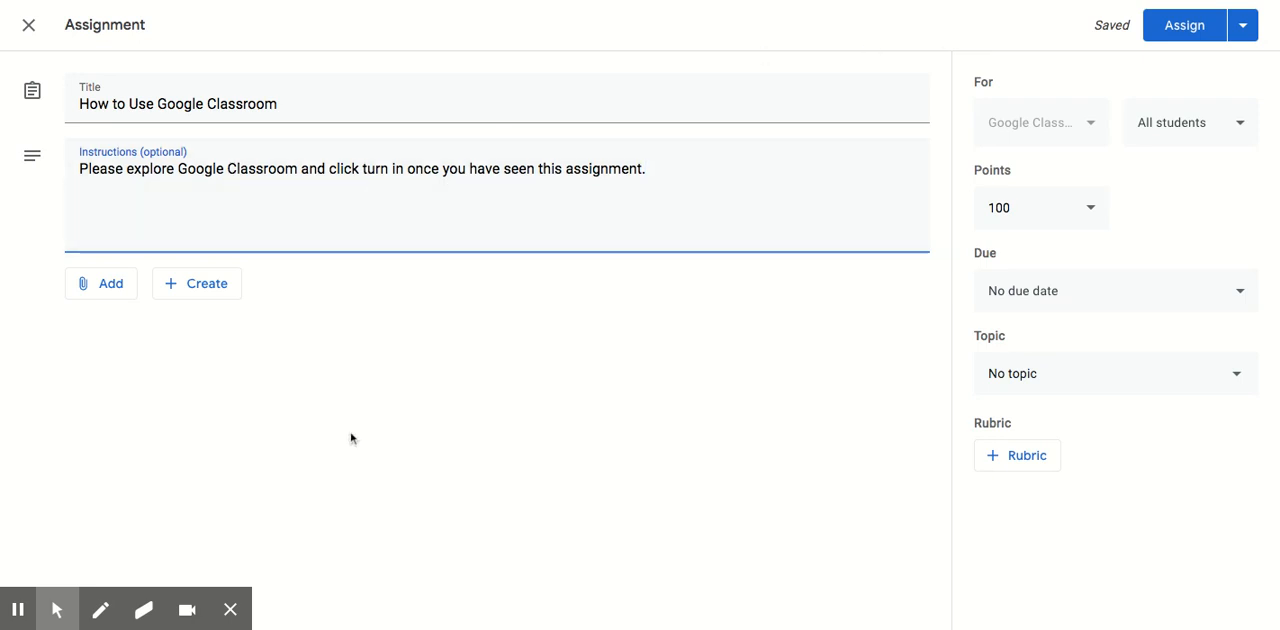
Examine the assignment's options for creating attached files, choosing the student audience and setting points without changing any of them.
left_click(215, 290)
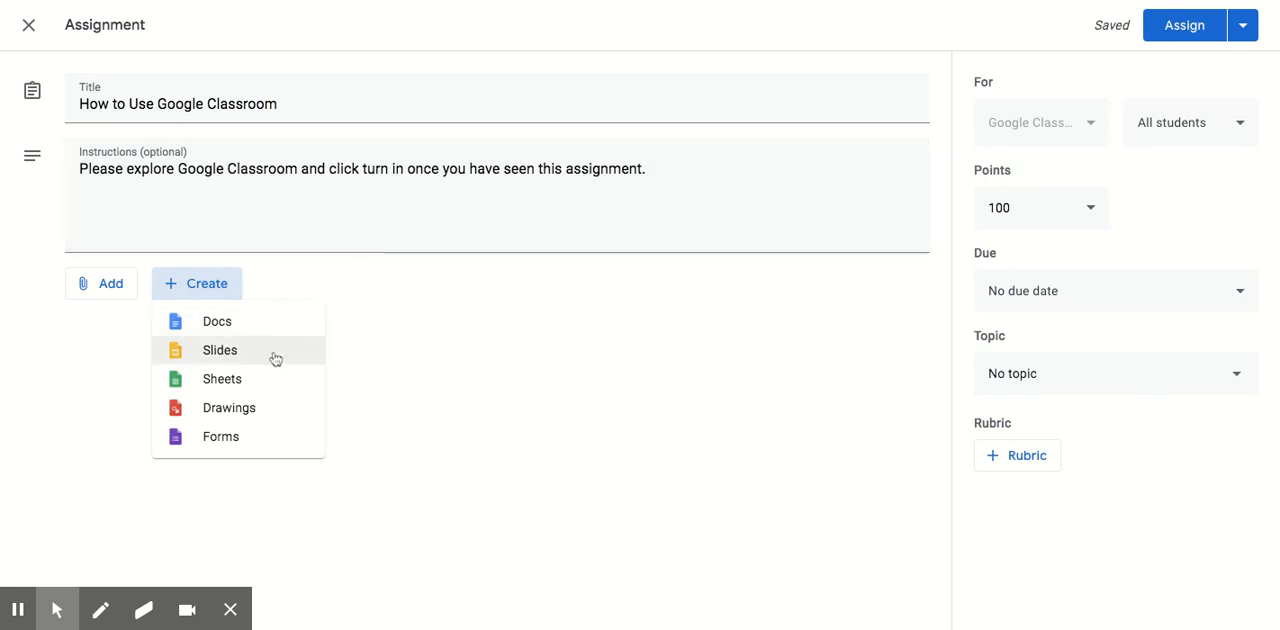
left_click(419, 370)
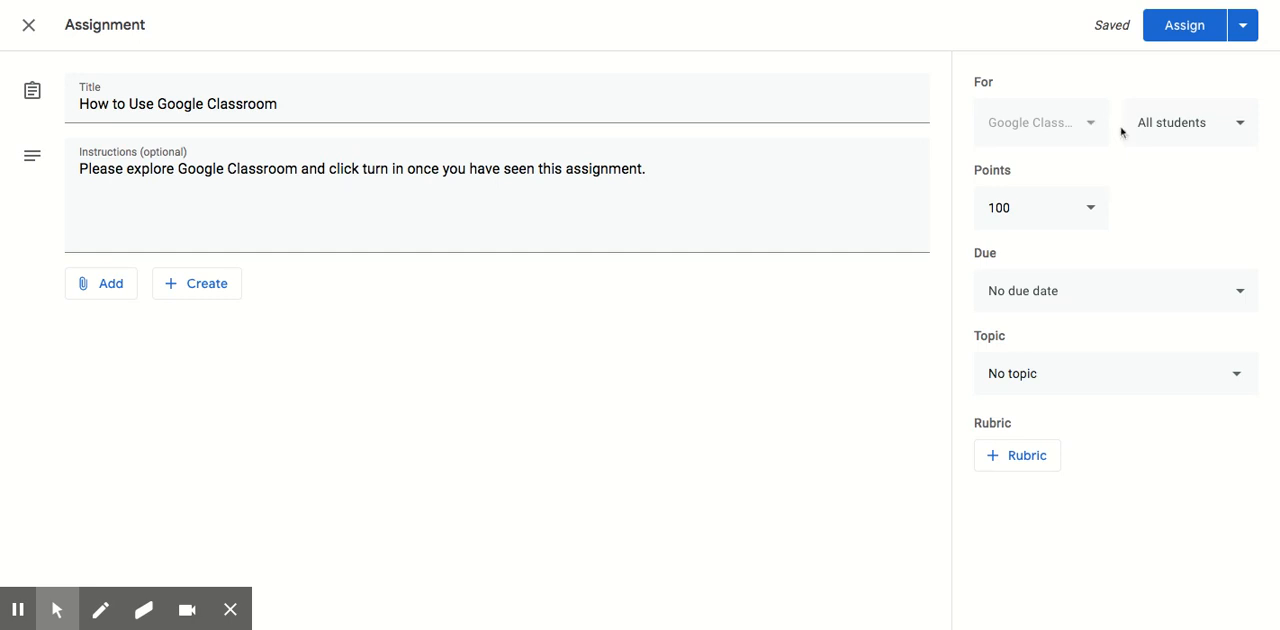
left_click(1190, 130)
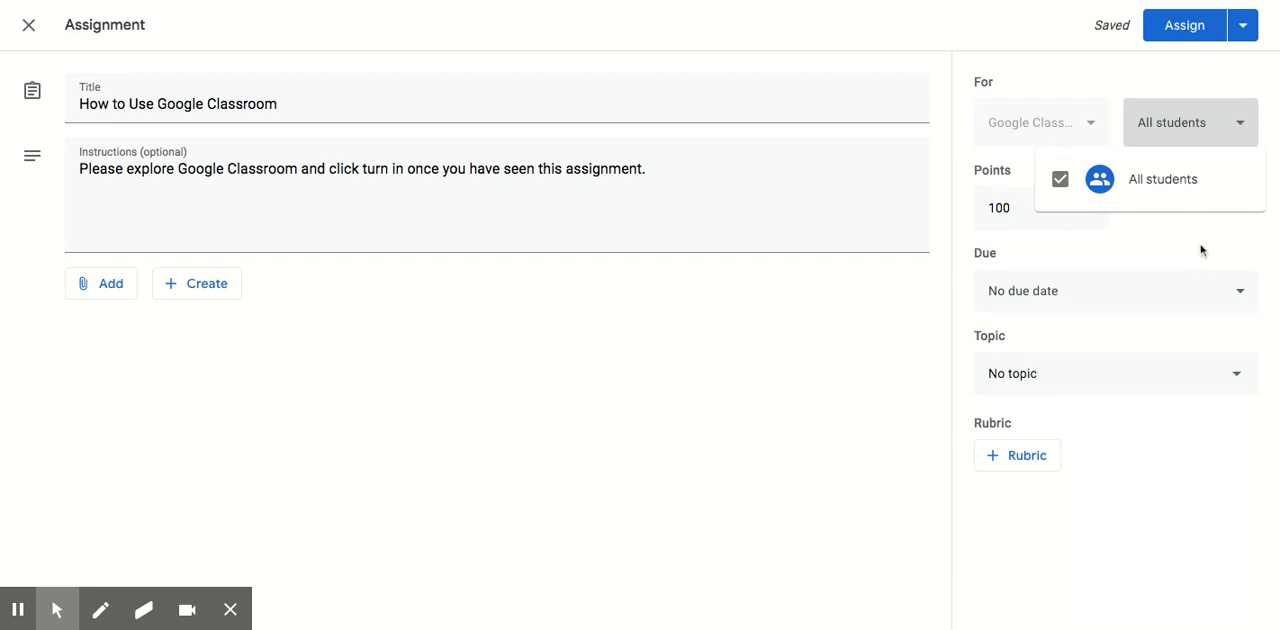
left_click(1201, 239)
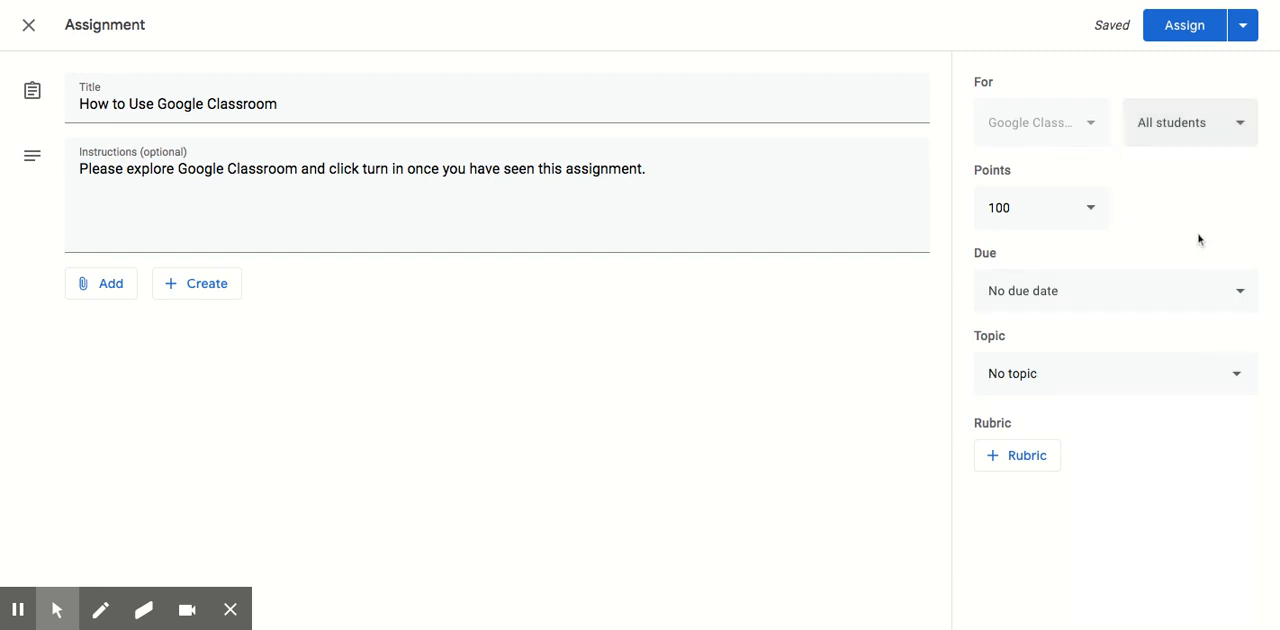
left_click(1084, 215)
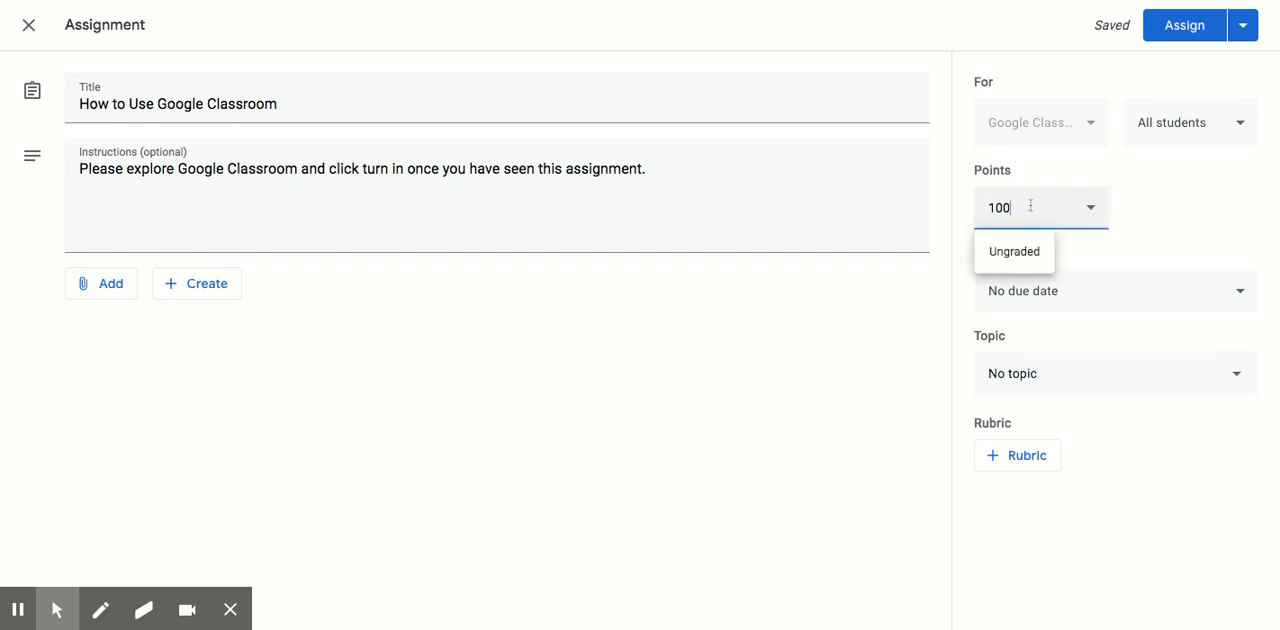
left_click(1142, 221)
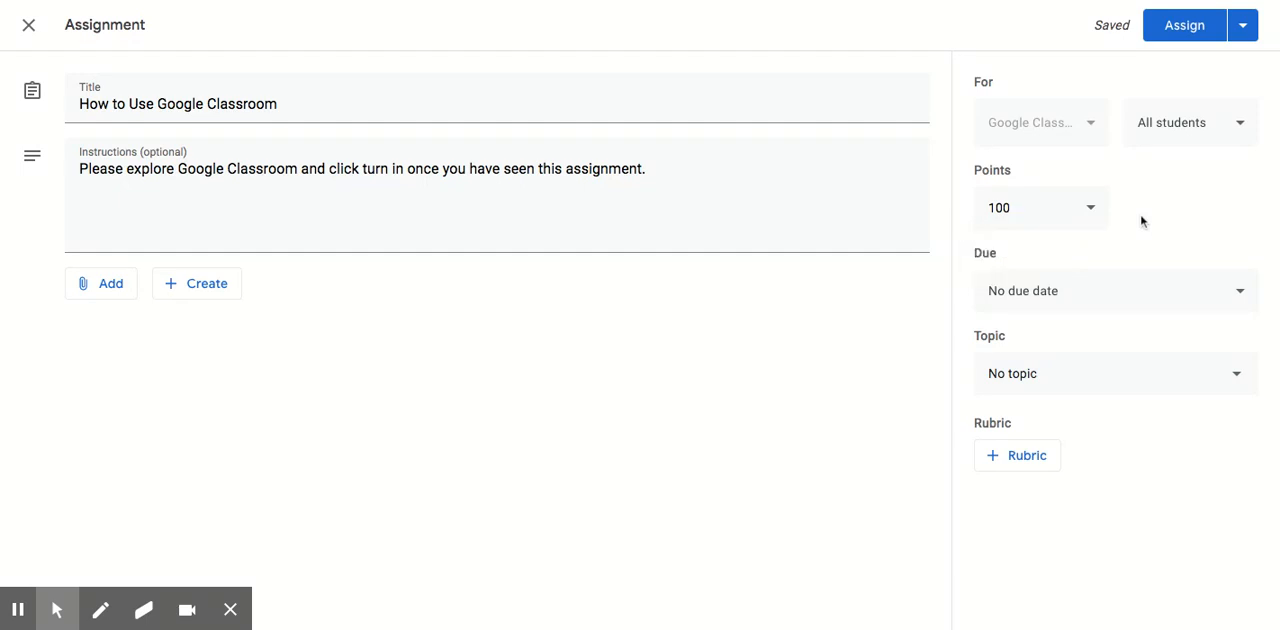
Set the assignment's due date to Jul 8, 2020 and its due time to 9:00 AM.
left_click(1114, 292)
left_click(1161, 366)
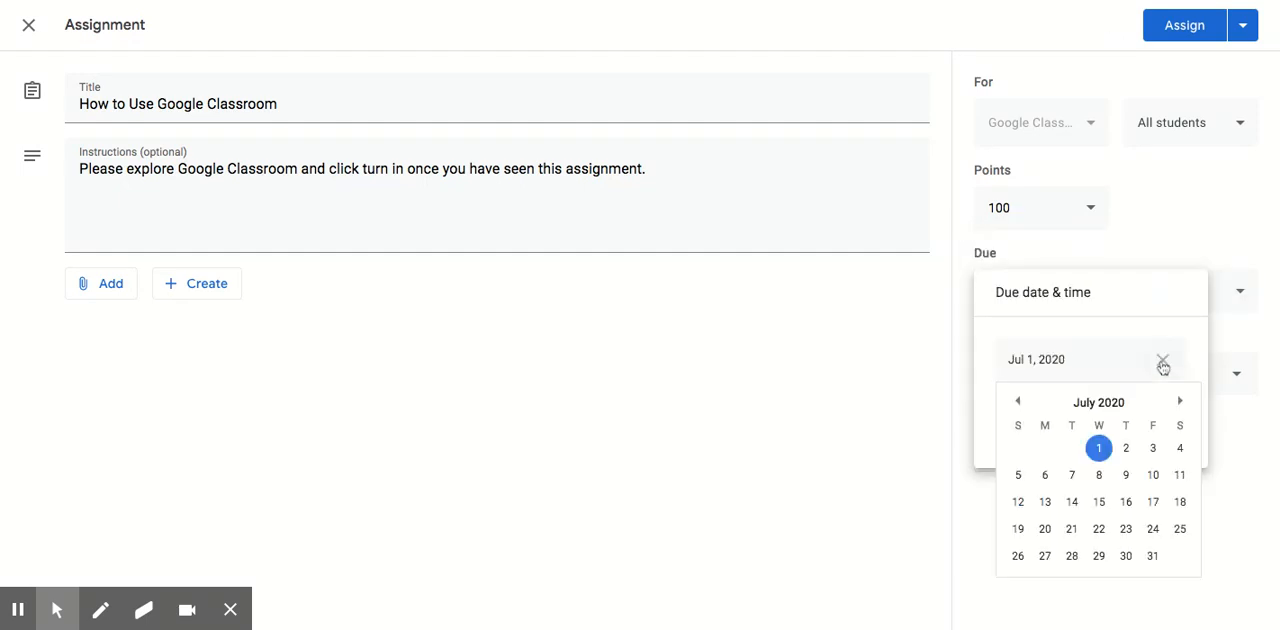
left_click(1100, 476)
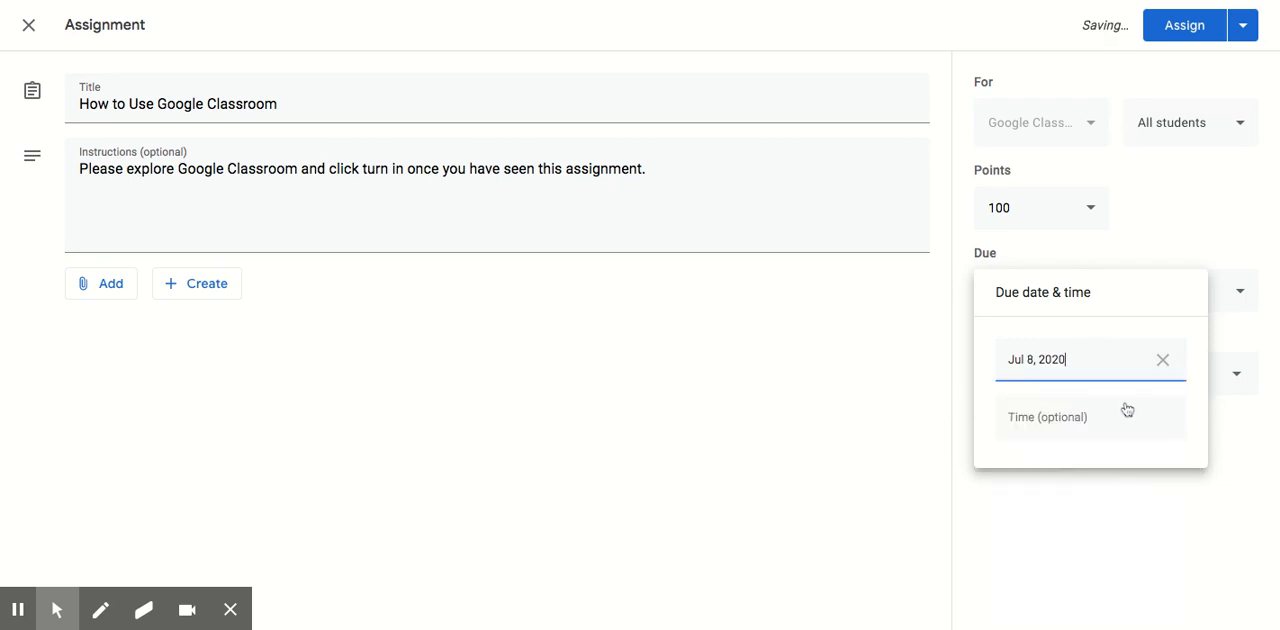
left_click(1080, 417)
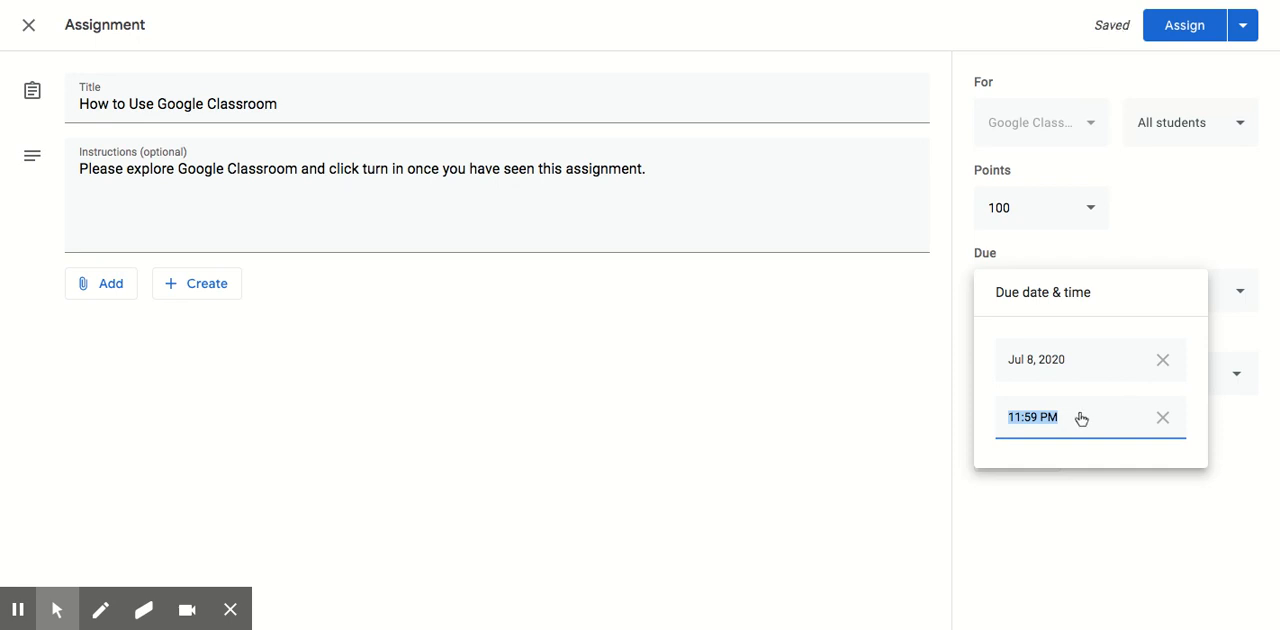
type("9:00 AM")
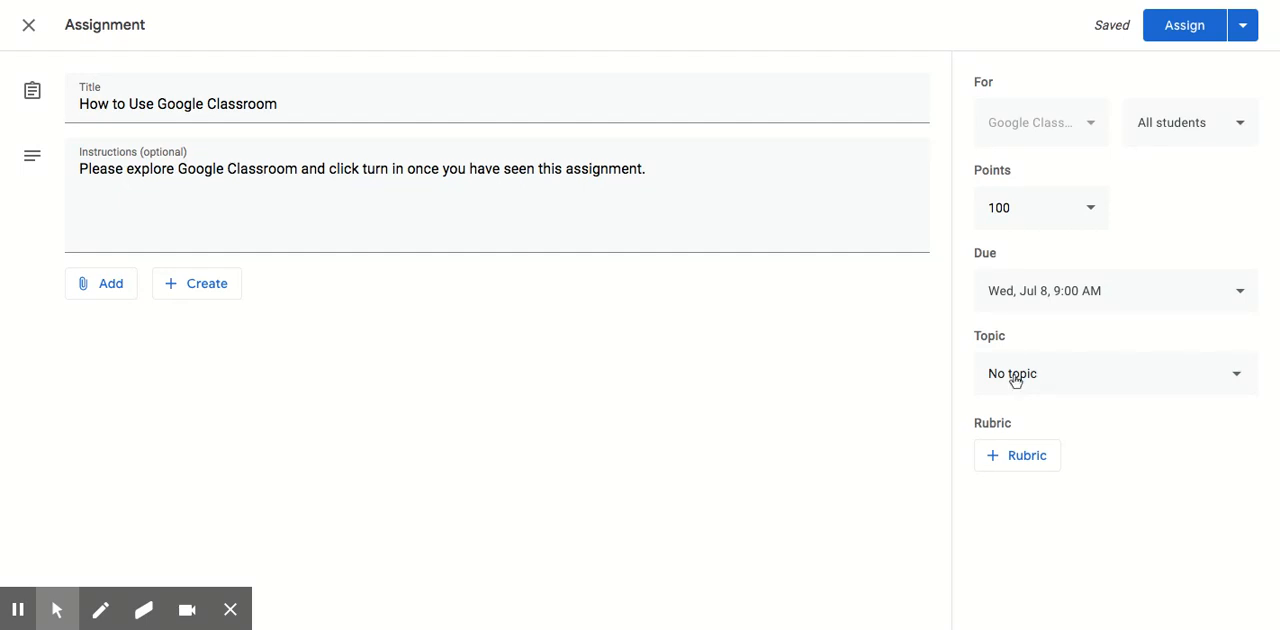
Create a new topic named "Introduction" for the assignment and assign it to all students immediately.
left_click(1076, 382)
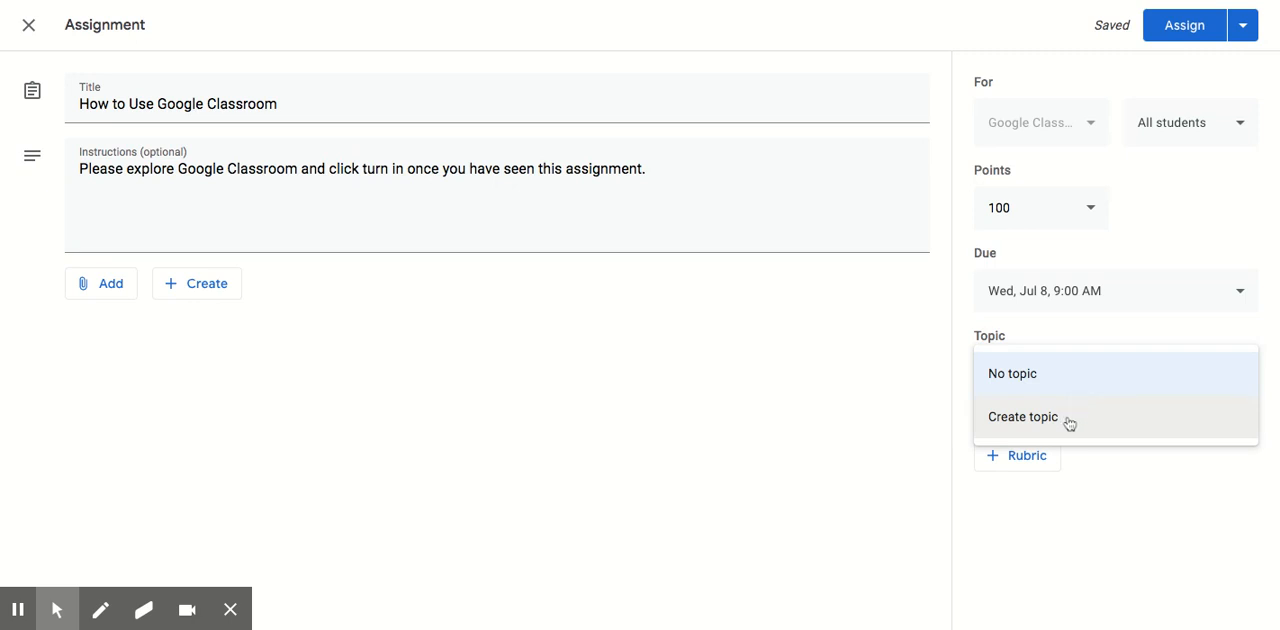
left_click(1069, 423)
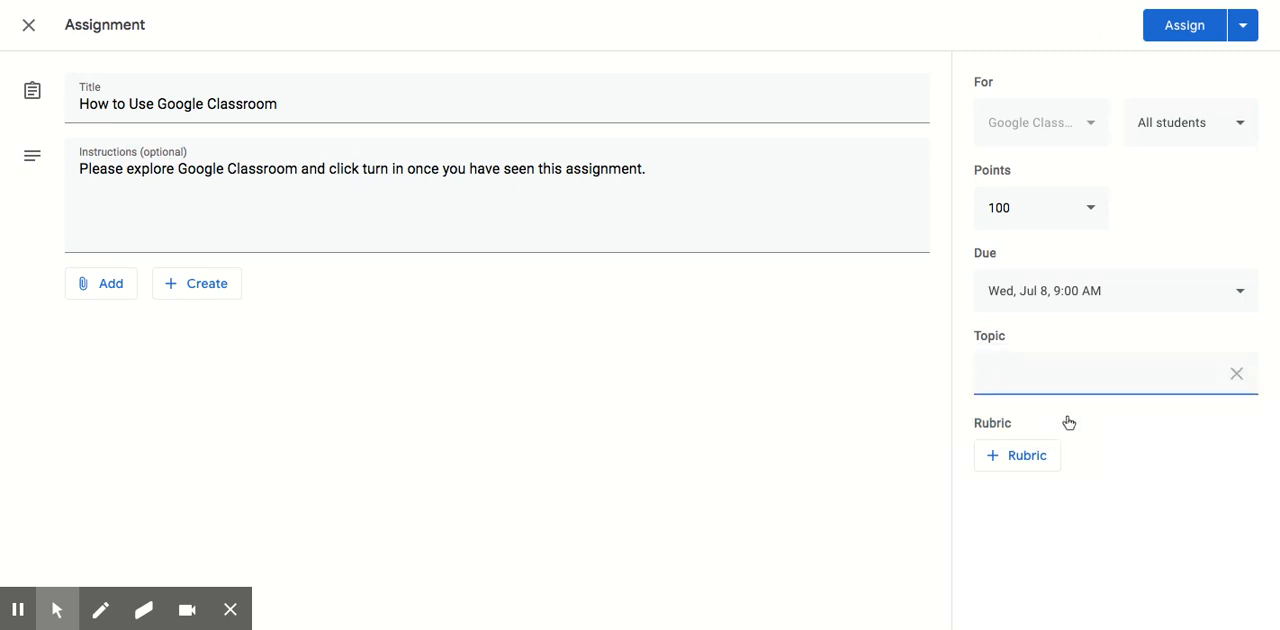
type("Introduction")
left_click(1131, 466)
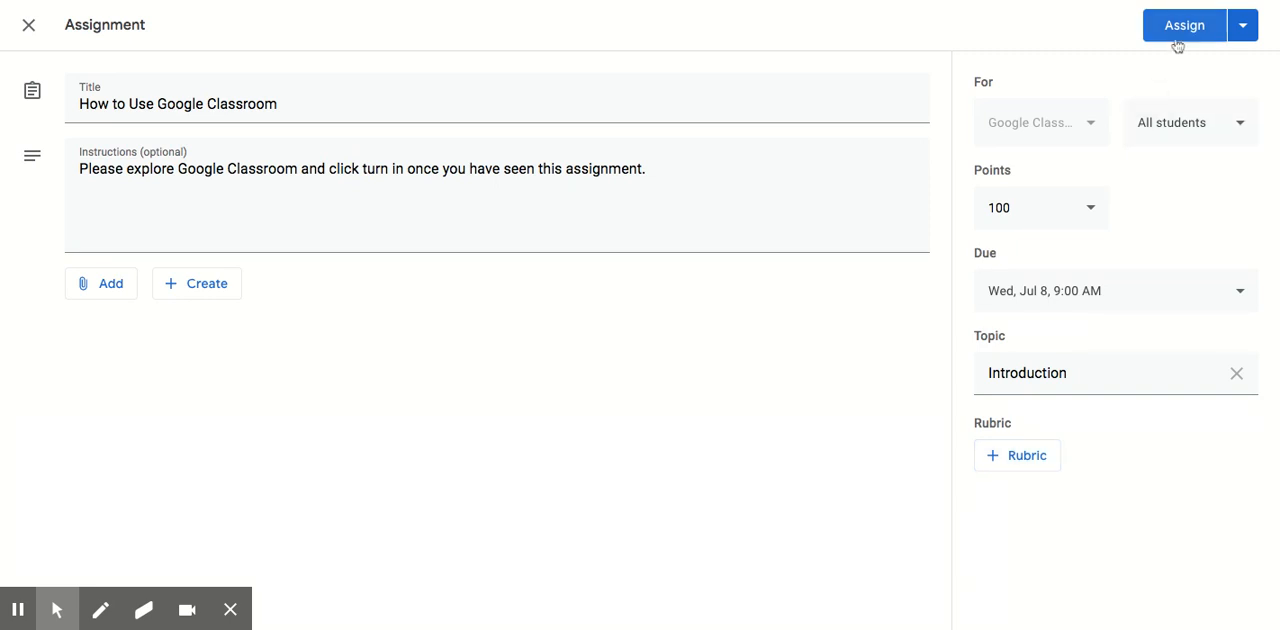
left_click(1248, 28)
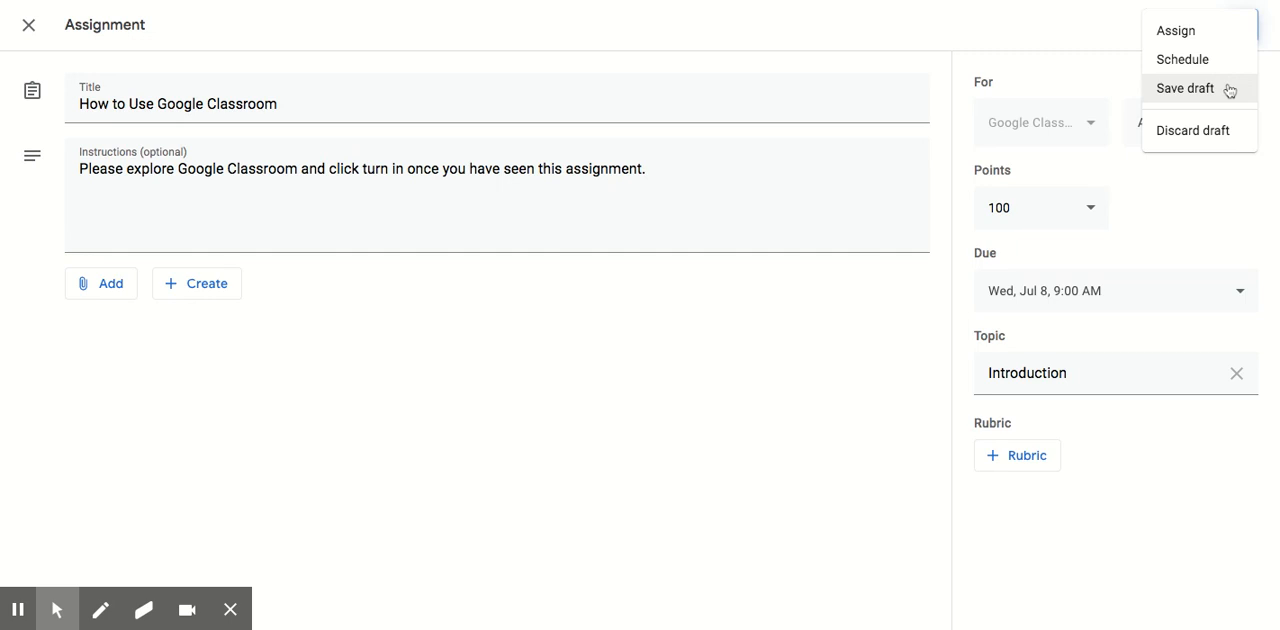
left_click(1190, 36)
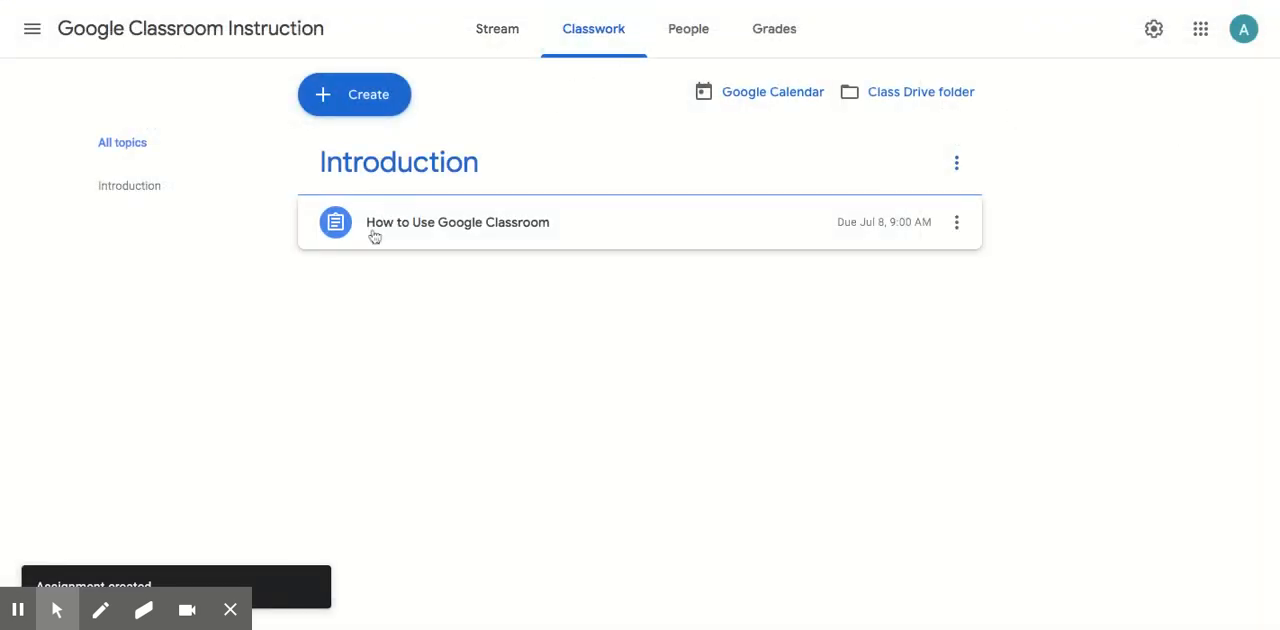
Review the published assignment's student work, instructions and management options, and check its post on the class stream.
left_click(512, 225)
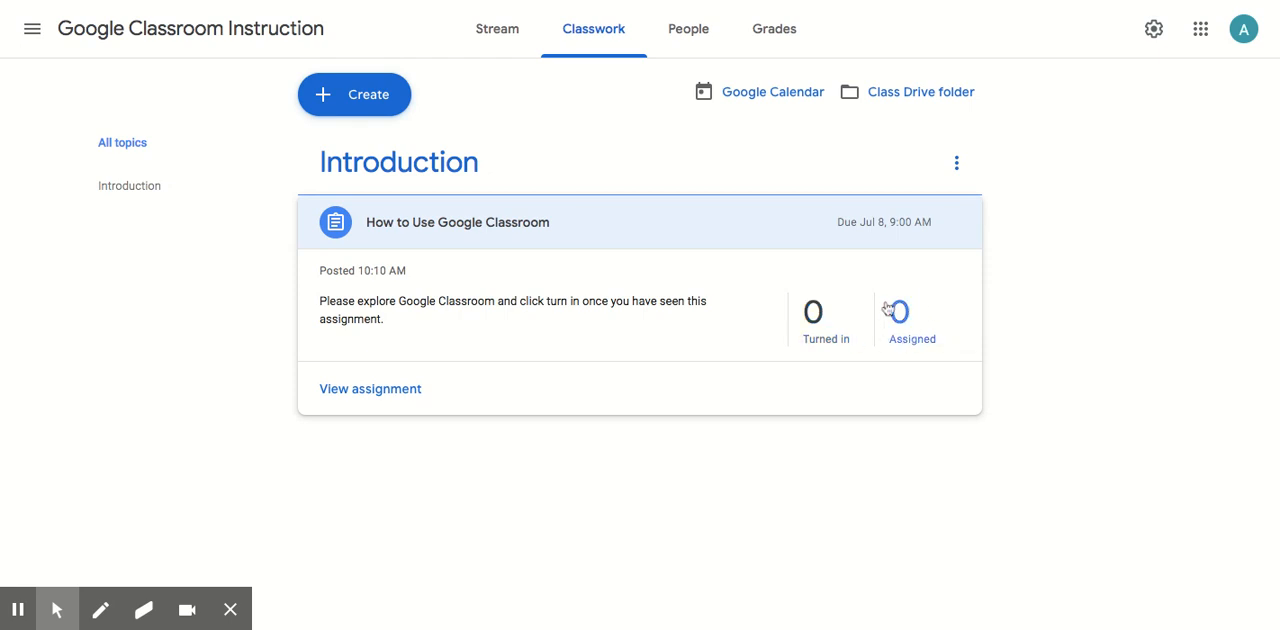
left_click(401, 389)
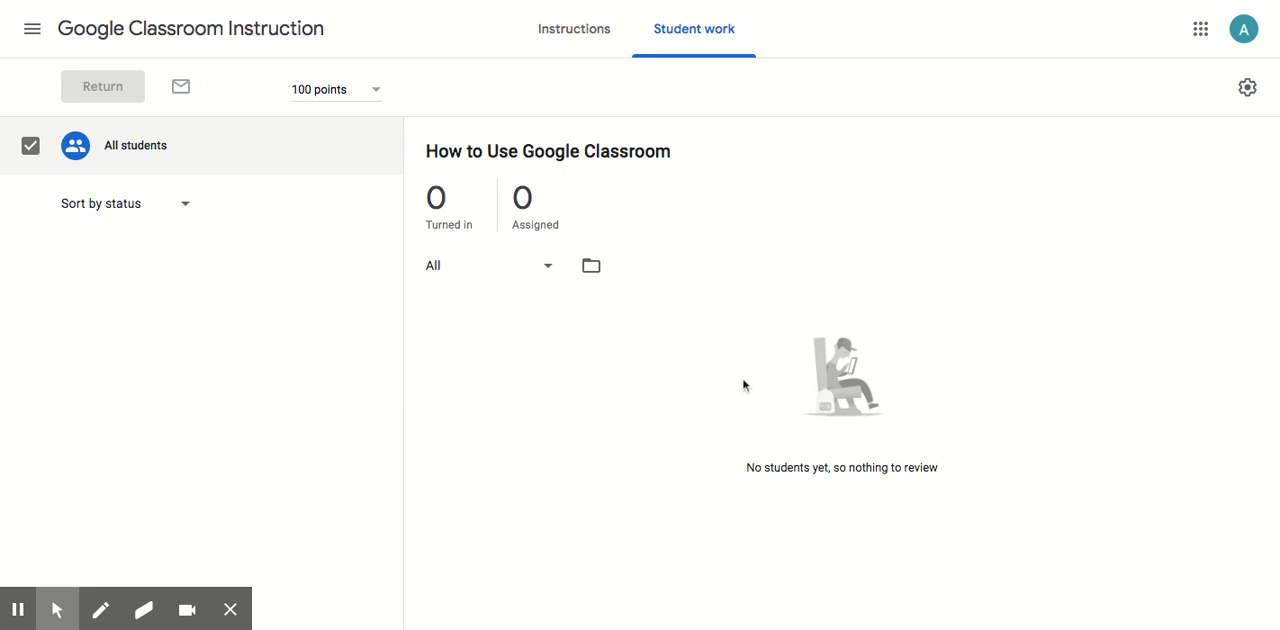
left_click(573, 42)
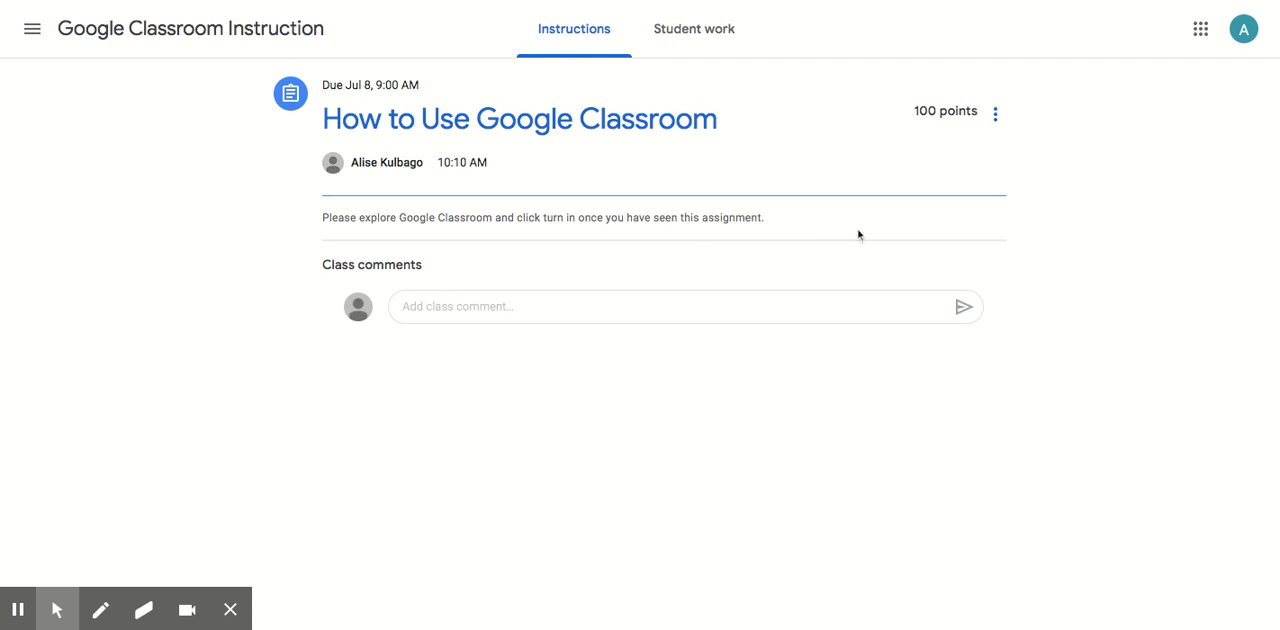
left_click(996, 118)
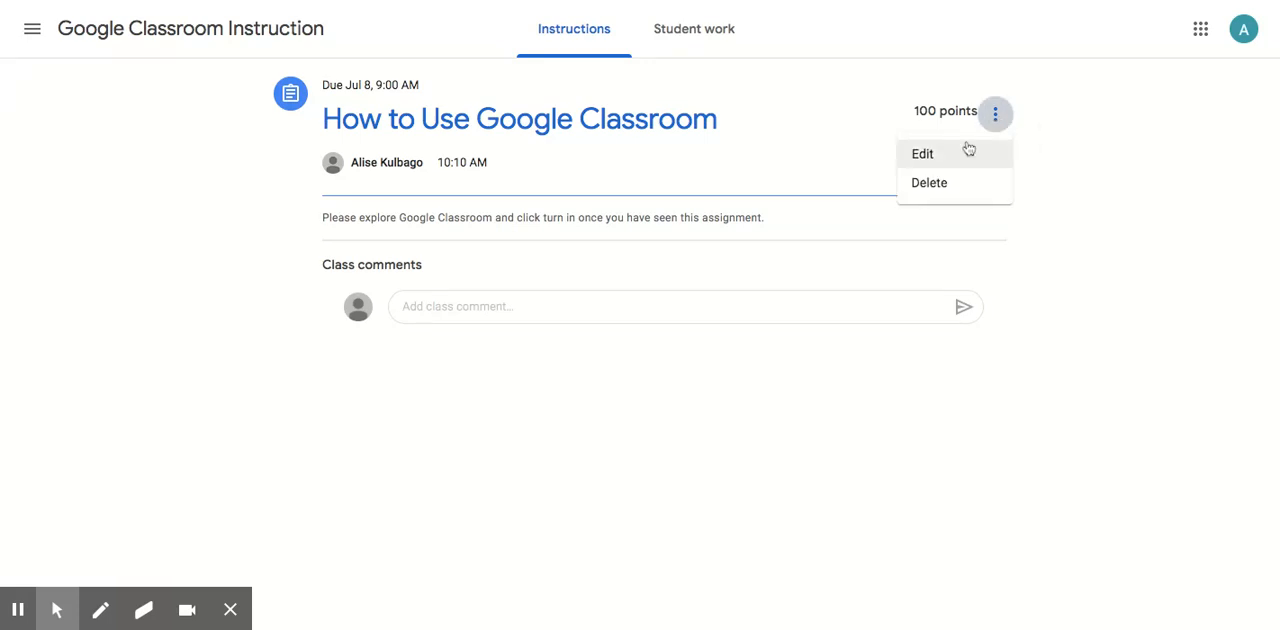
left_click(1138, 177)
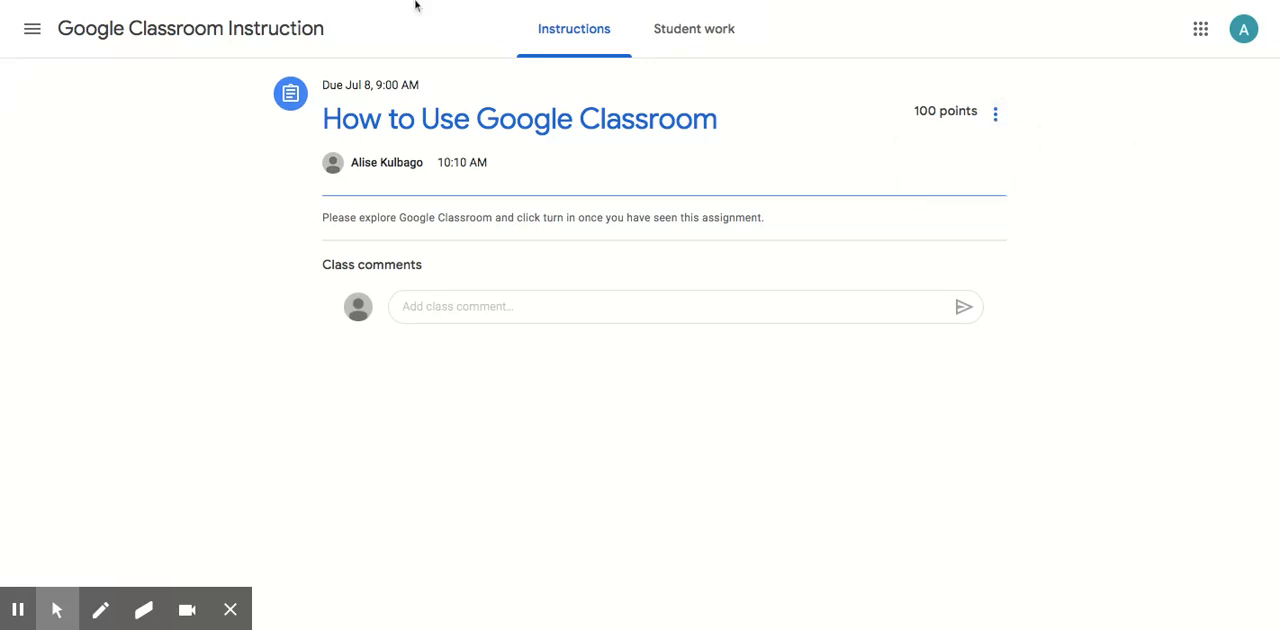
left_click(245, 33)
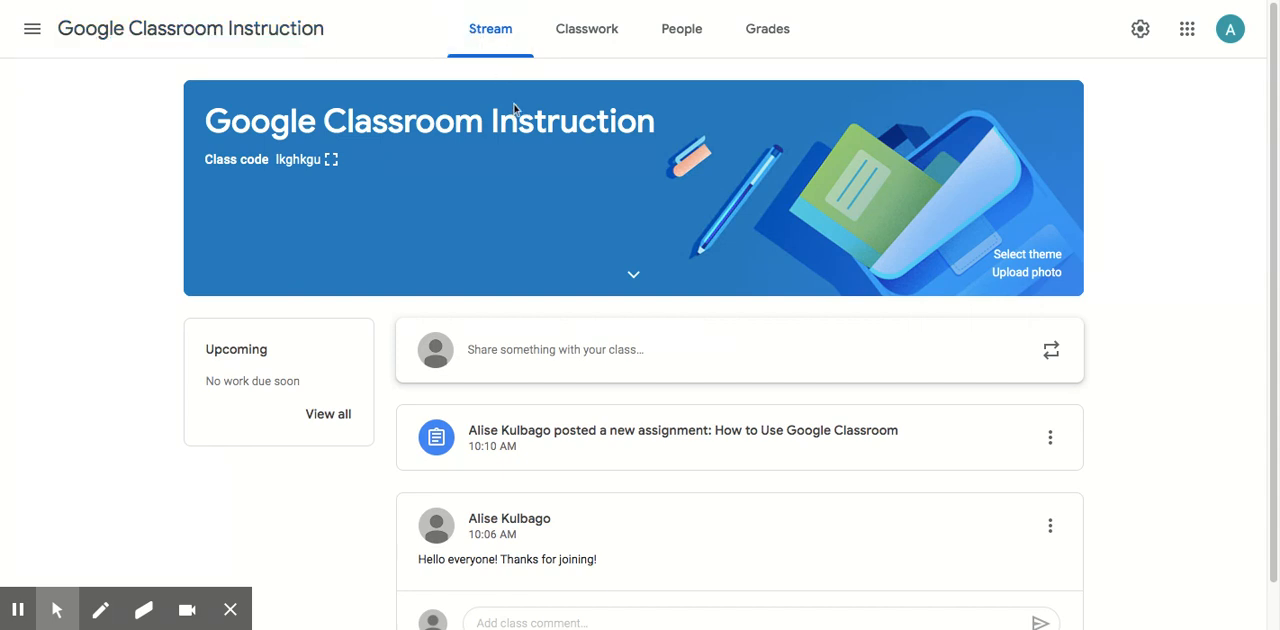
scroll(527, 218, "down", 1)
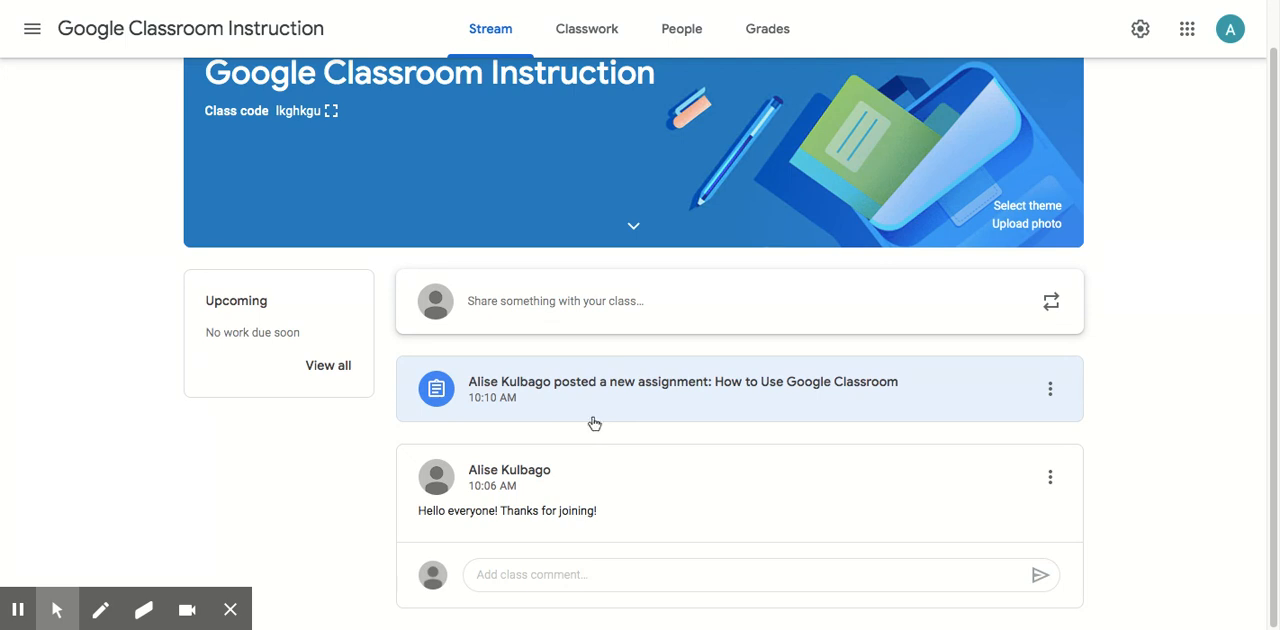
Create a new classwork question reading "How often have you used Google Classroom?".
left_click(578, 35)
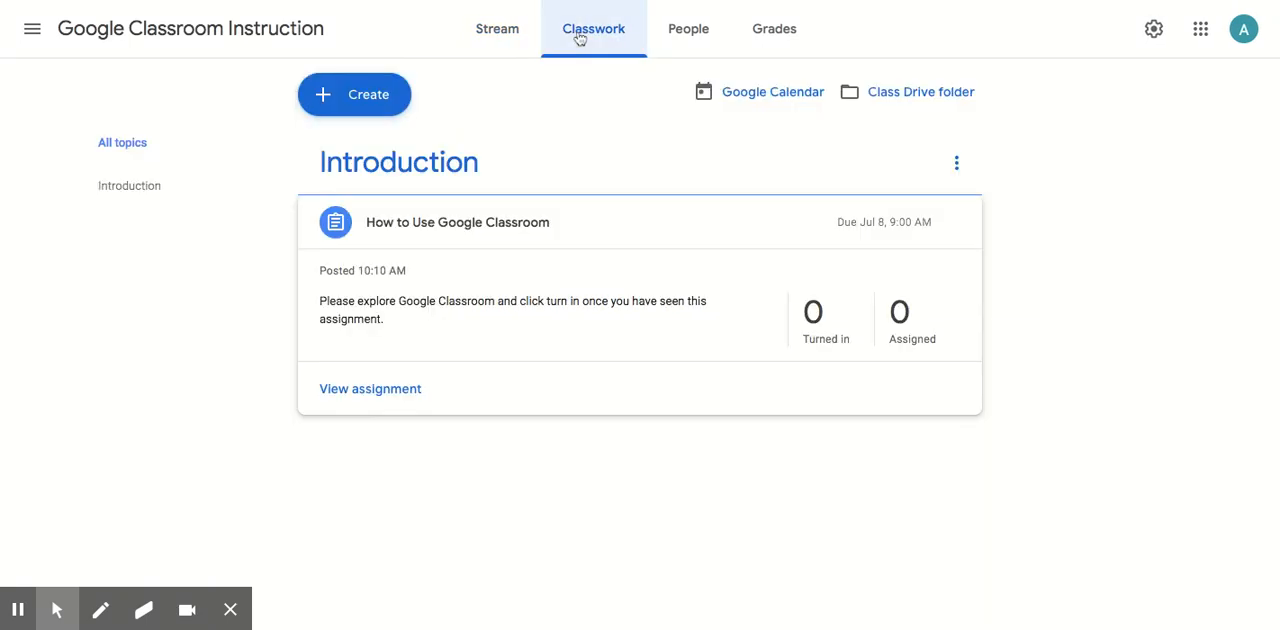
left_click(365, 104)
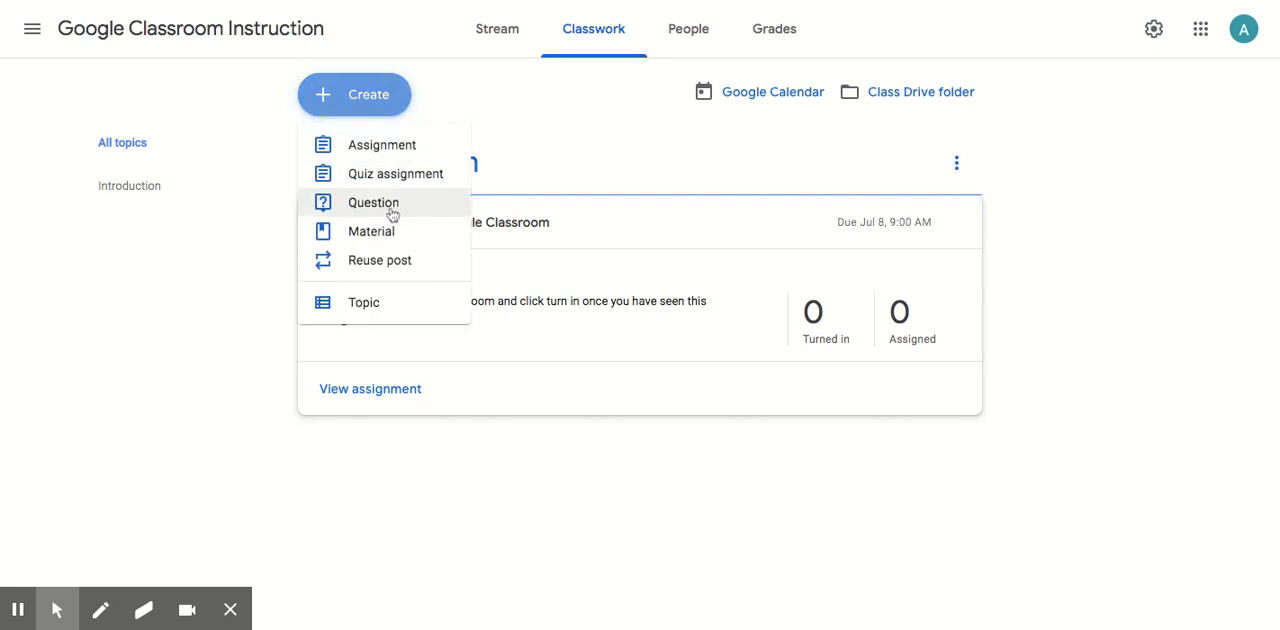
left_click(385, 205)
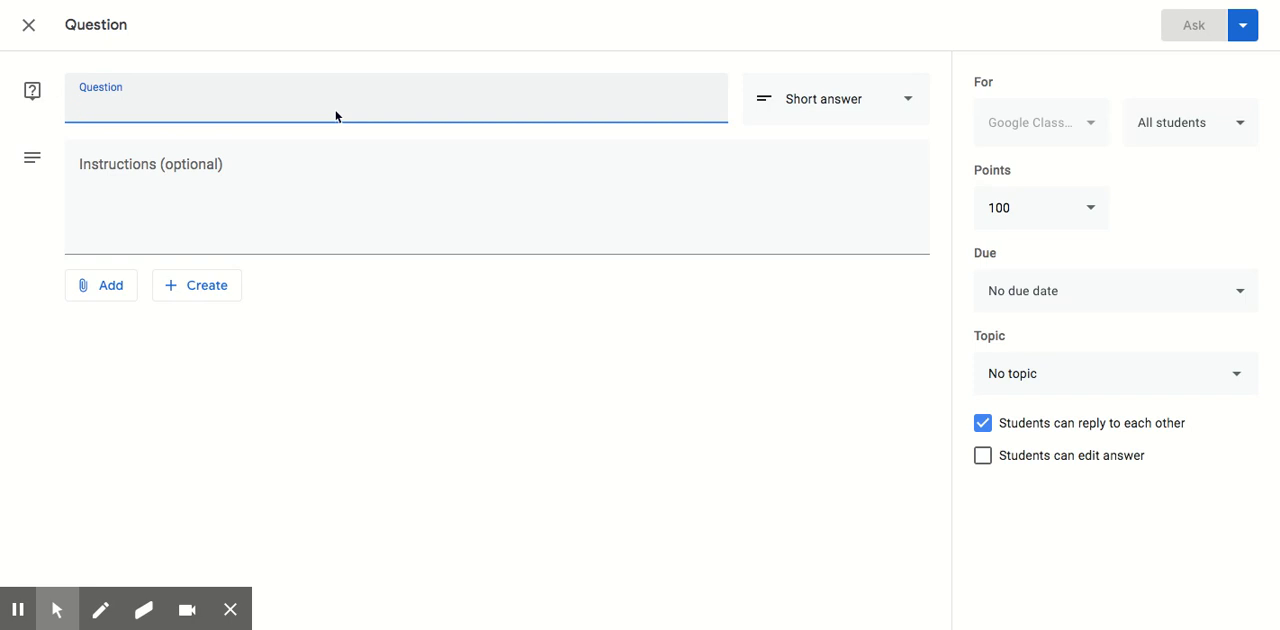
type("How often ha")
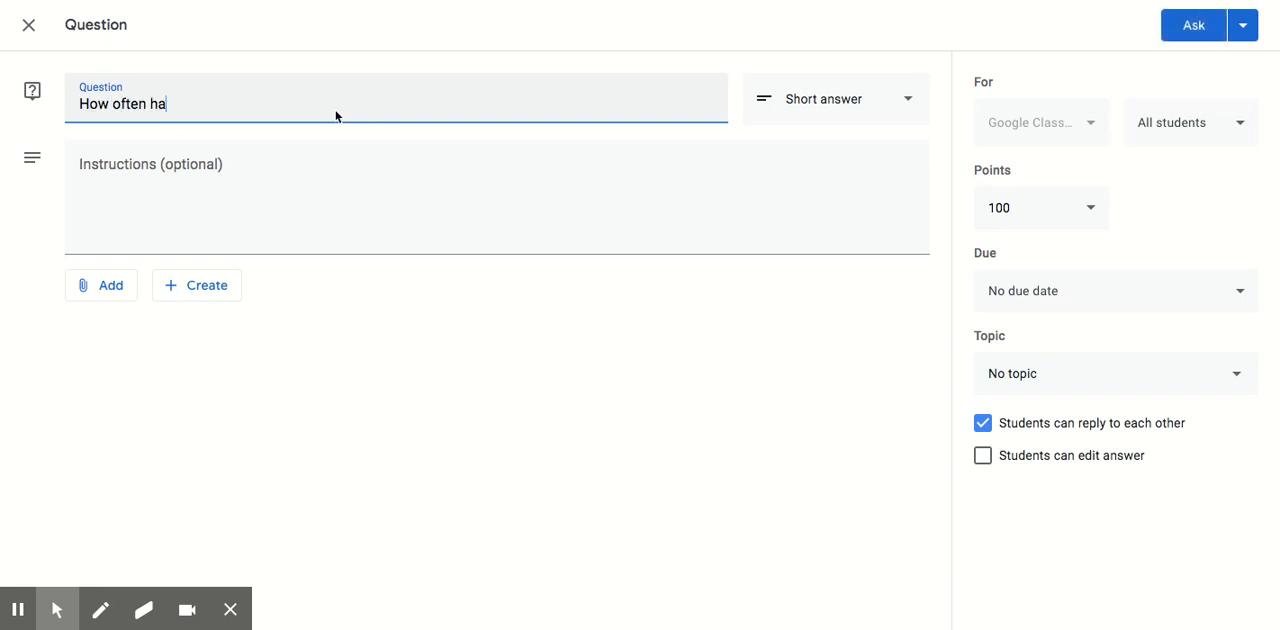
type("ve you used Googl")
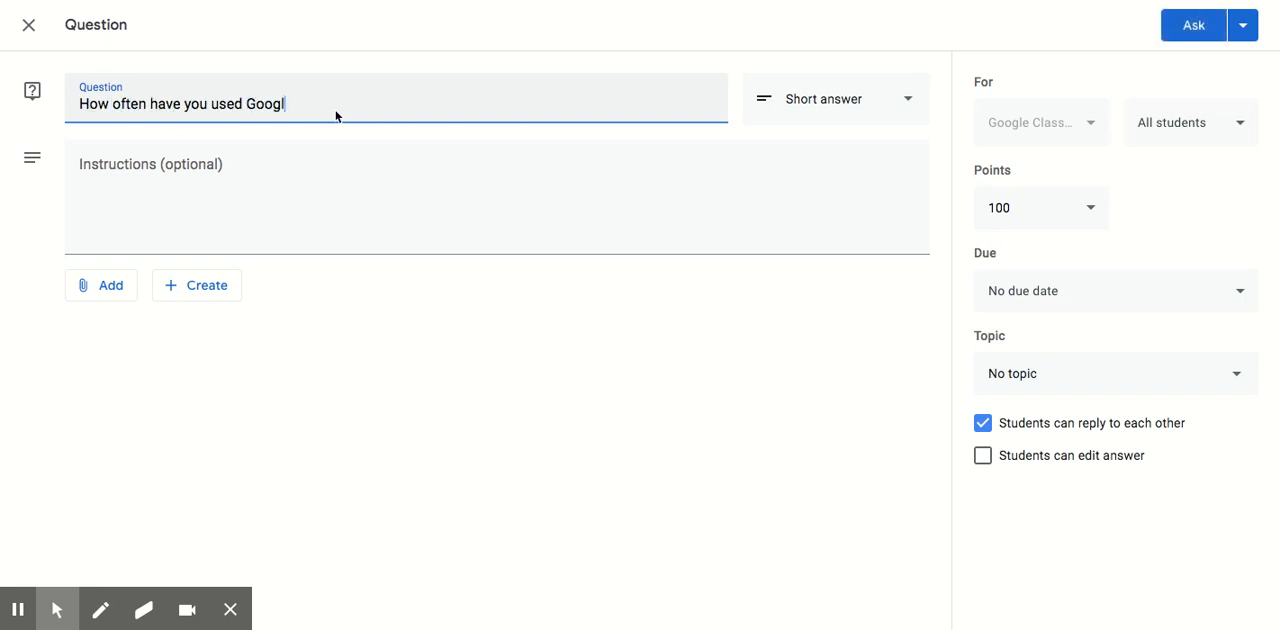
type("e Classroom?")
Make the question multiple choice with the answer options "Never", "Once" and "Many times".
left_click(820, 105)
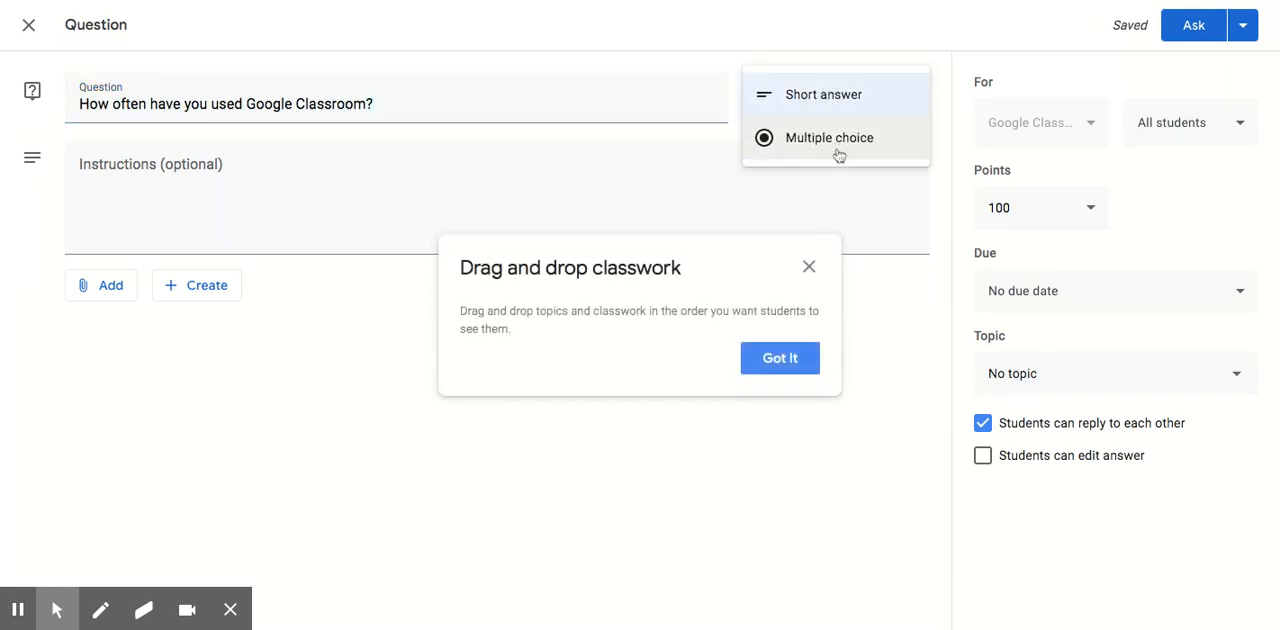
left_click(782, 360)
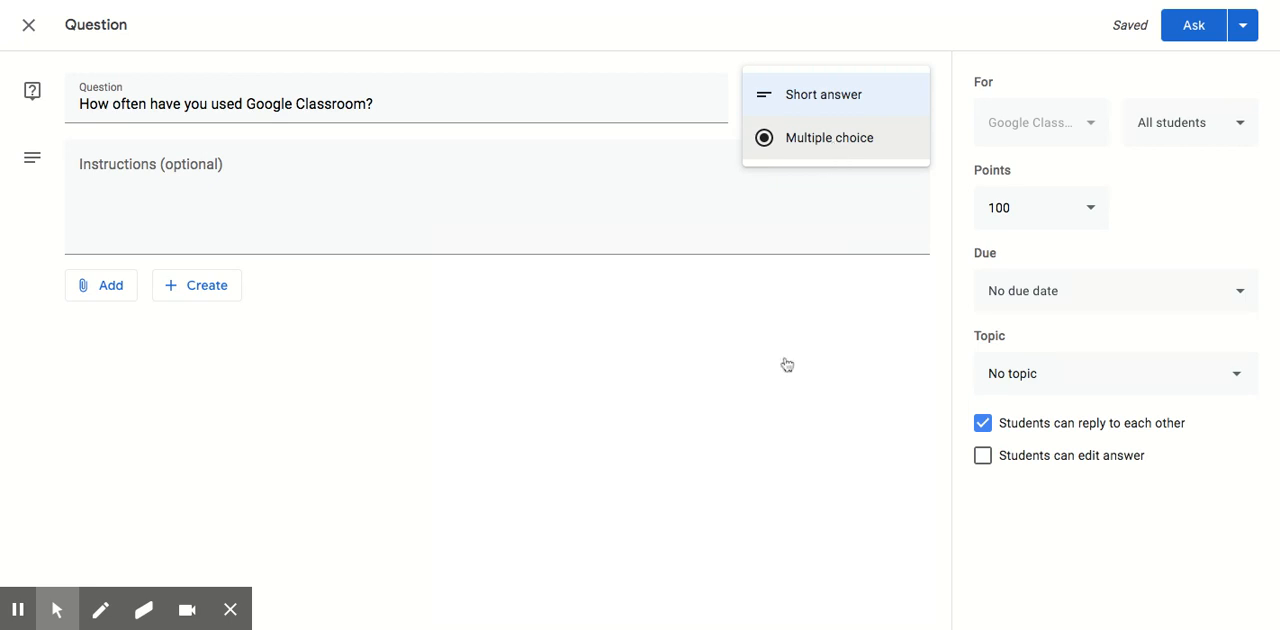
left_click(826, 142)
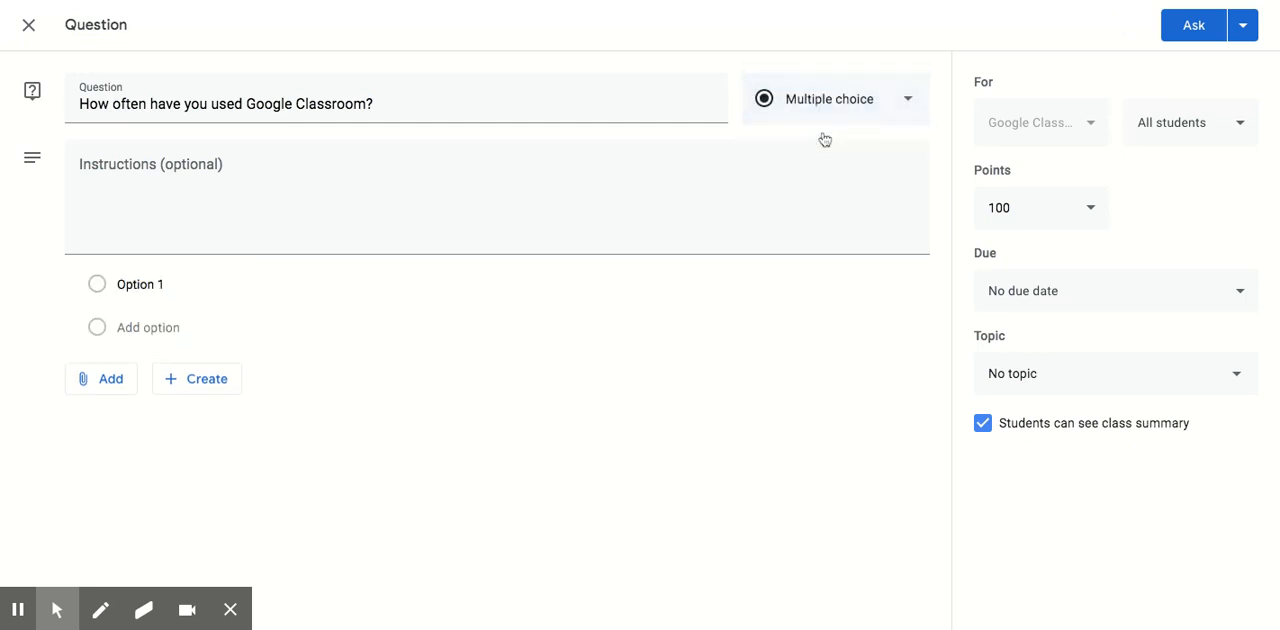
left_click(163, 287)
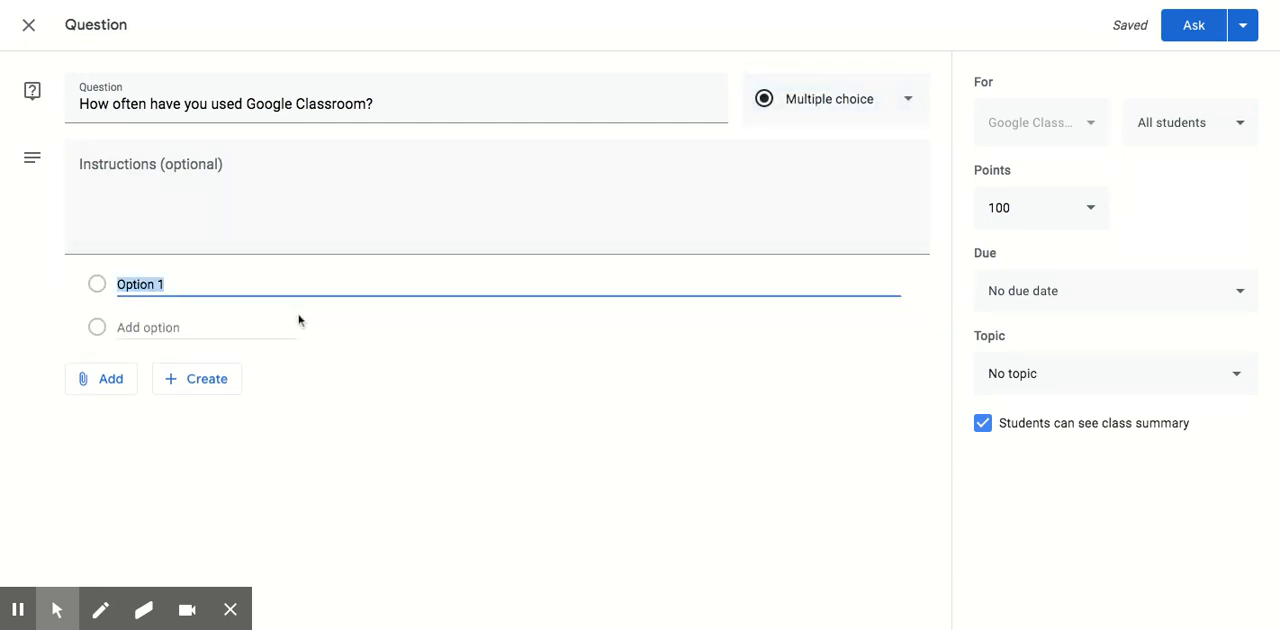
type("Never")
key("Return")
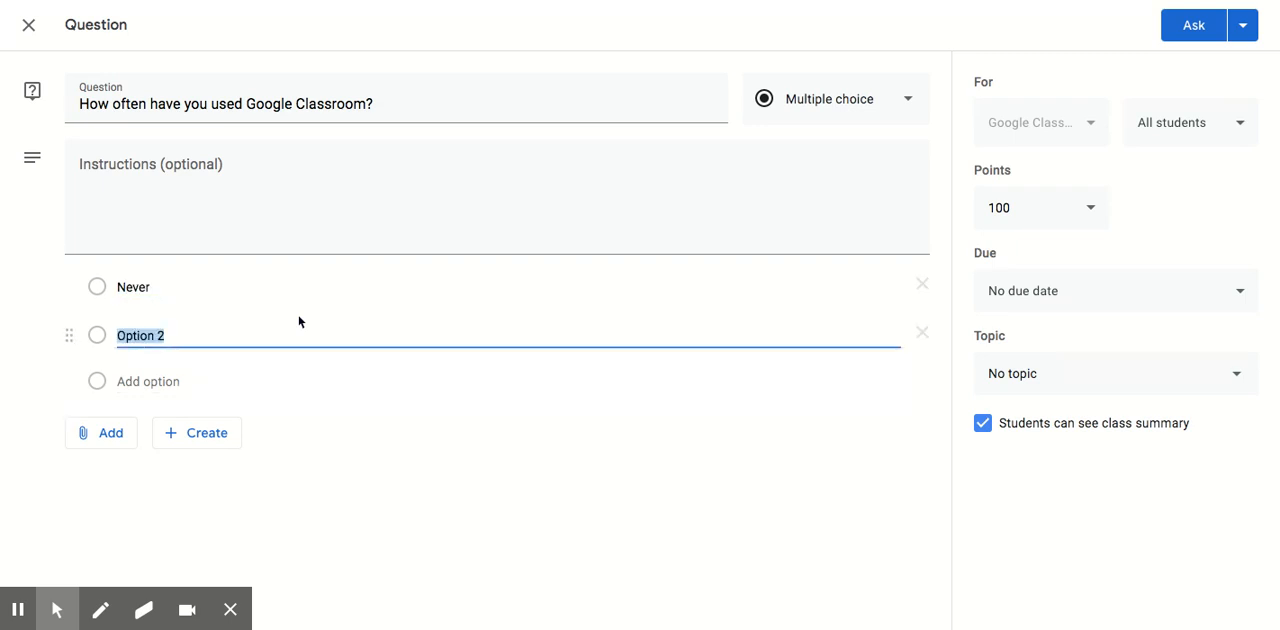
type("Once")
key("Return")
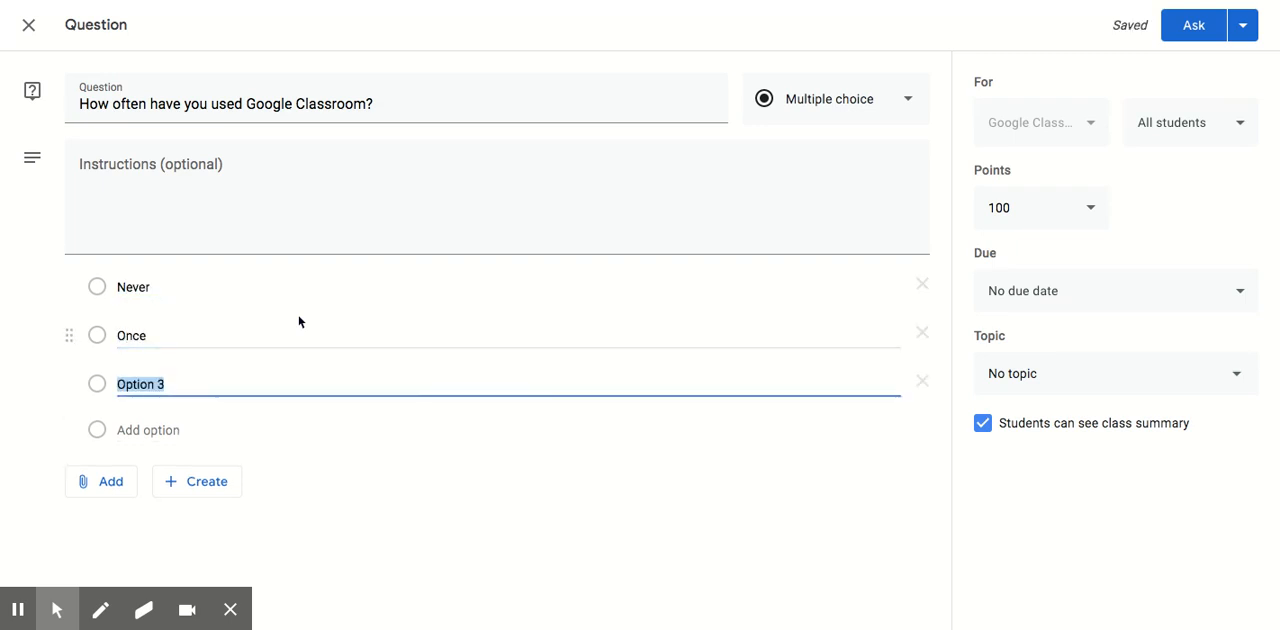
type("Many times")
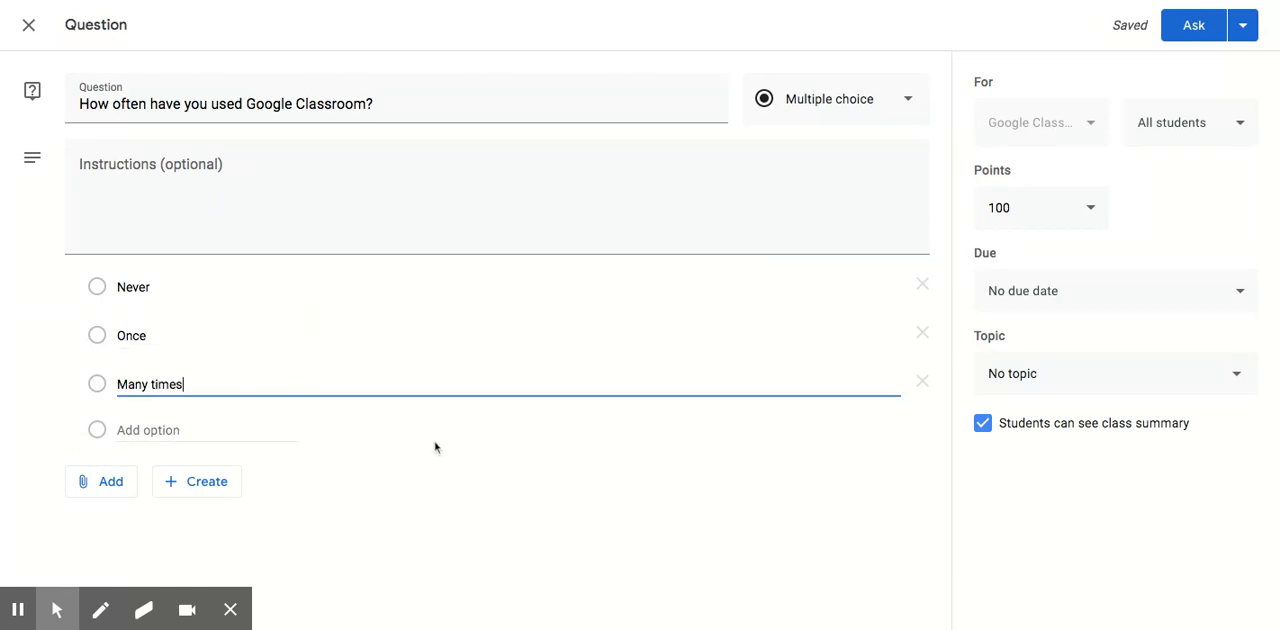
left_click(78, 488)
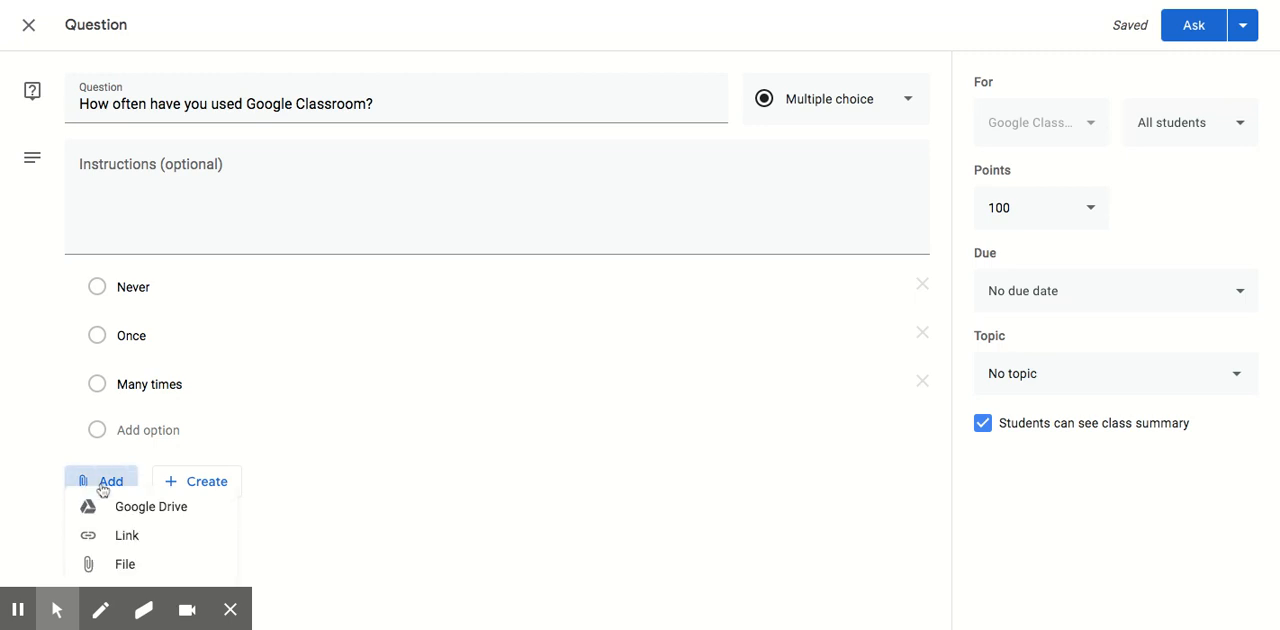
left_click(168, 547)
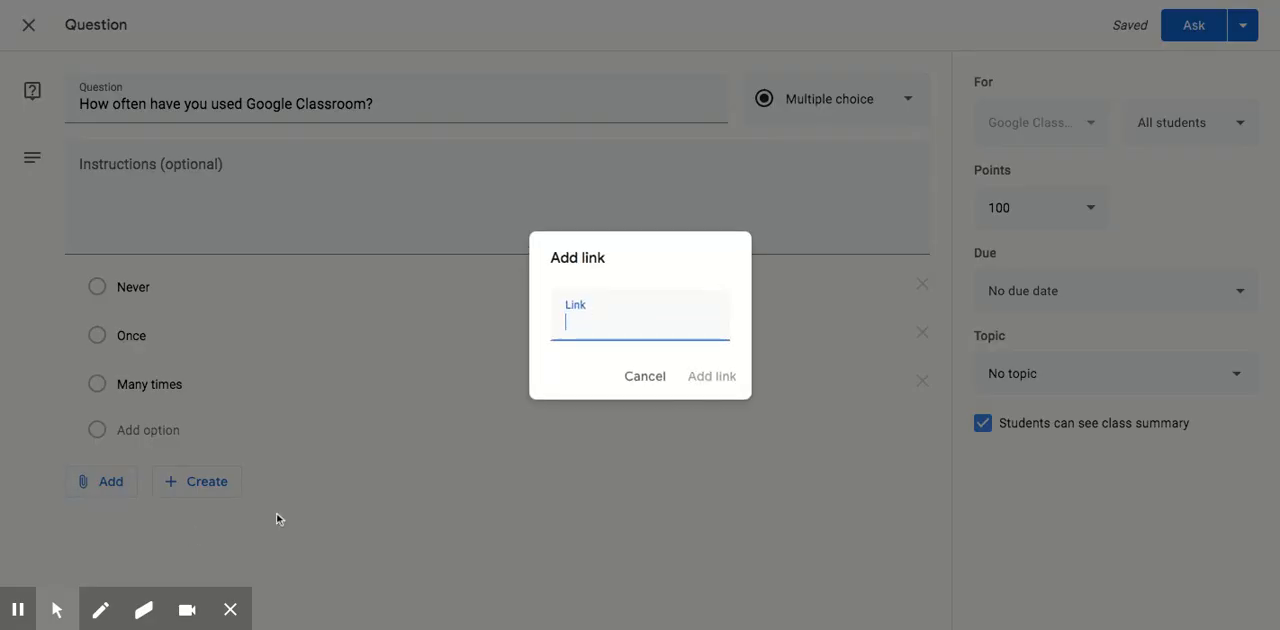
left_click(645, 376)
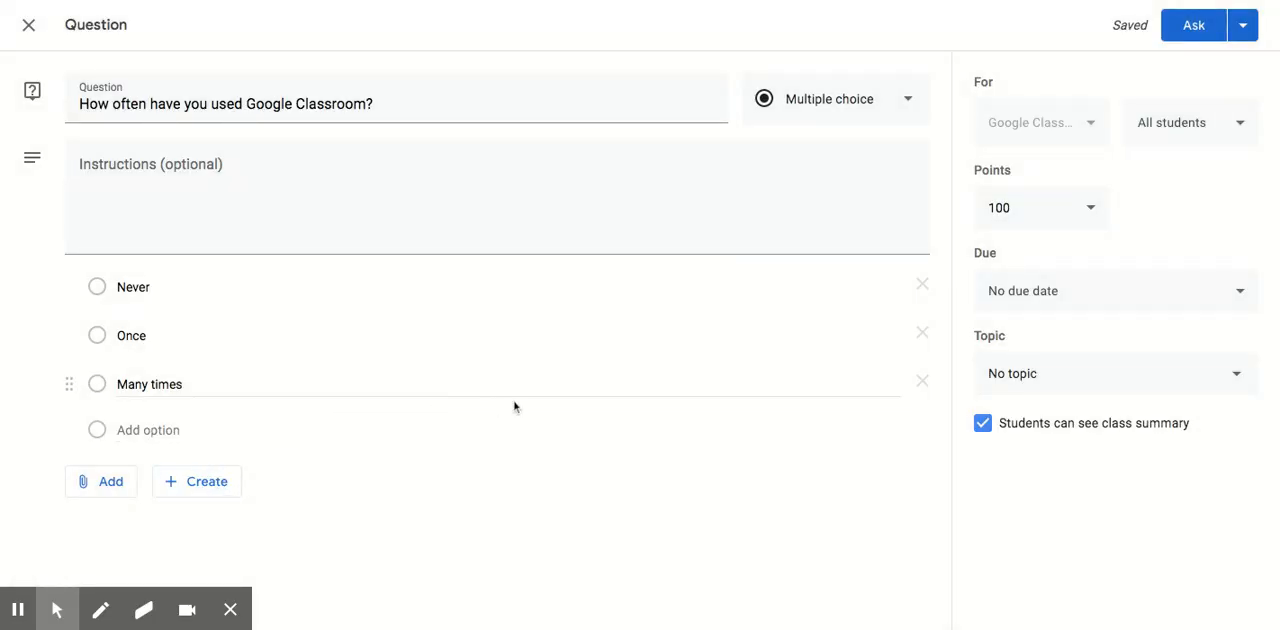
Set the question to Ungraded and file it under the existing Introduction topic.
left_click(1049, 205)
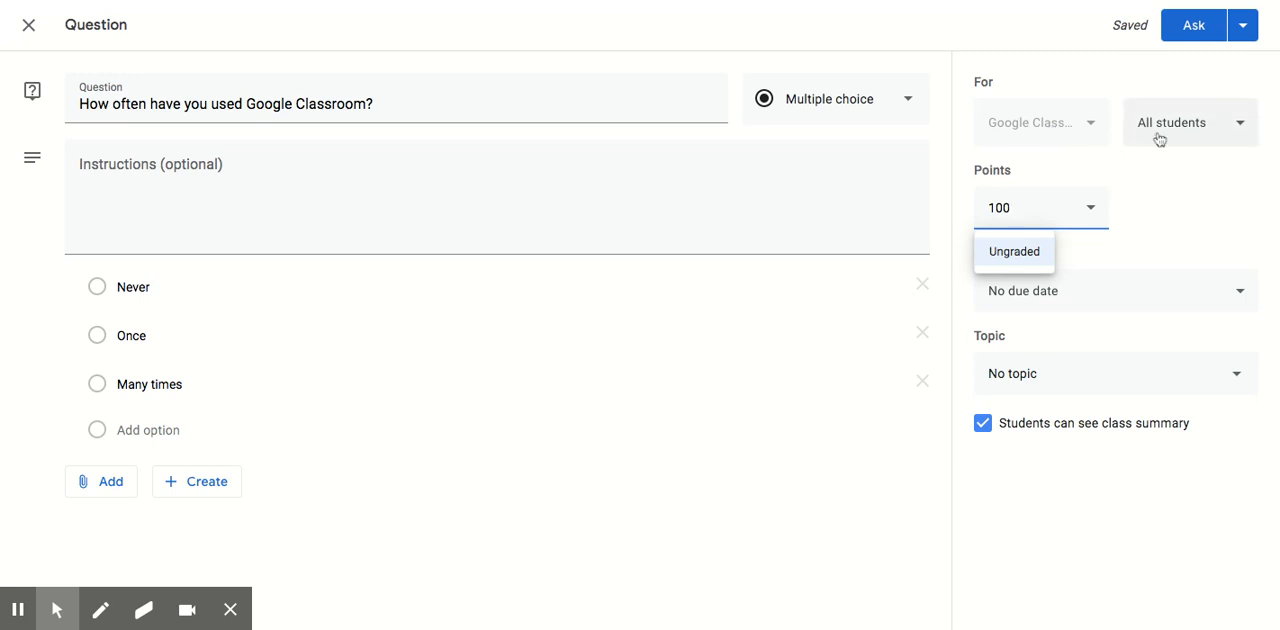
left_click(1013, 252)
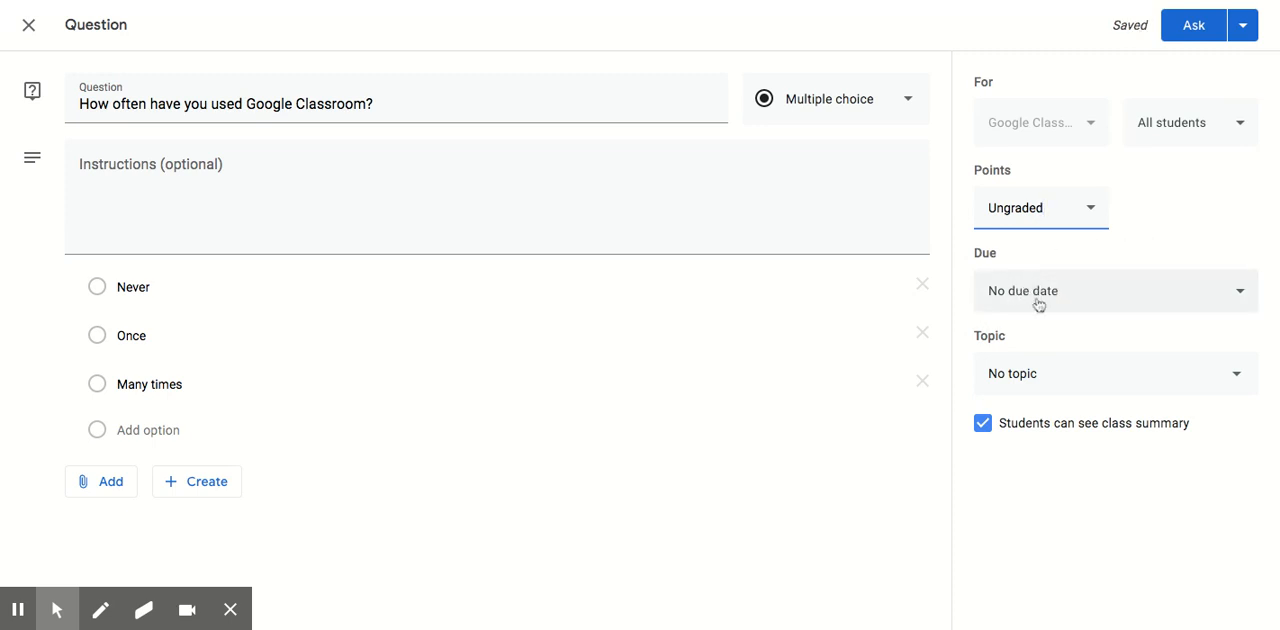
left_click(1057, 377)
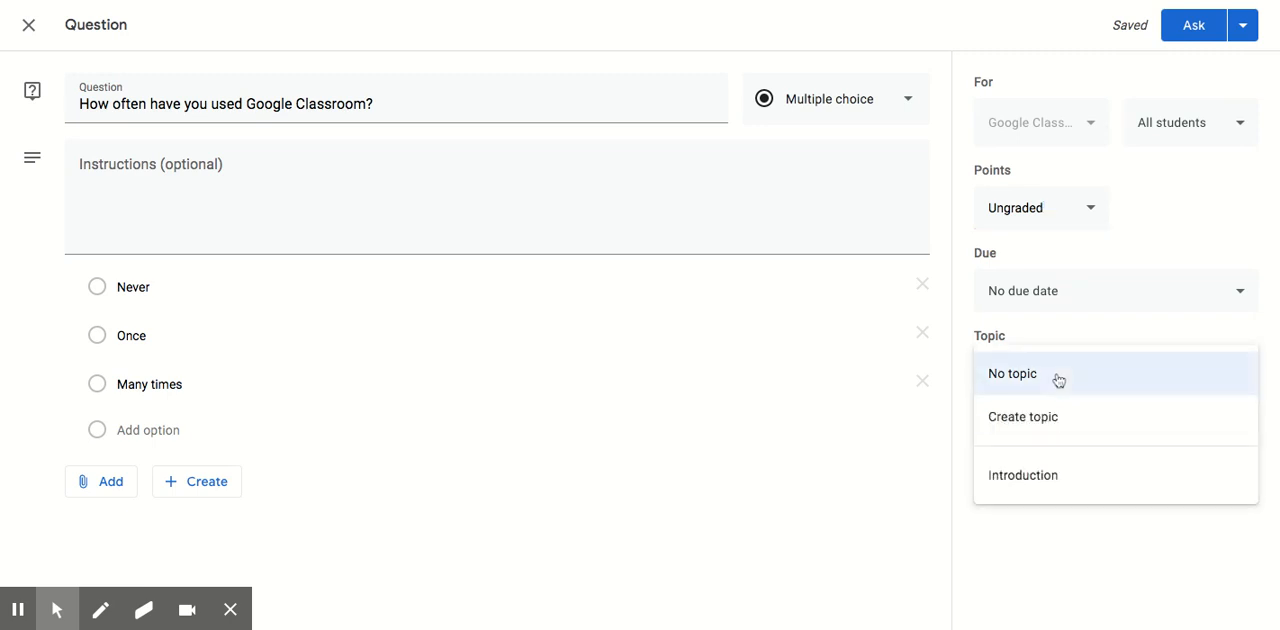
left_click(1042, 489)
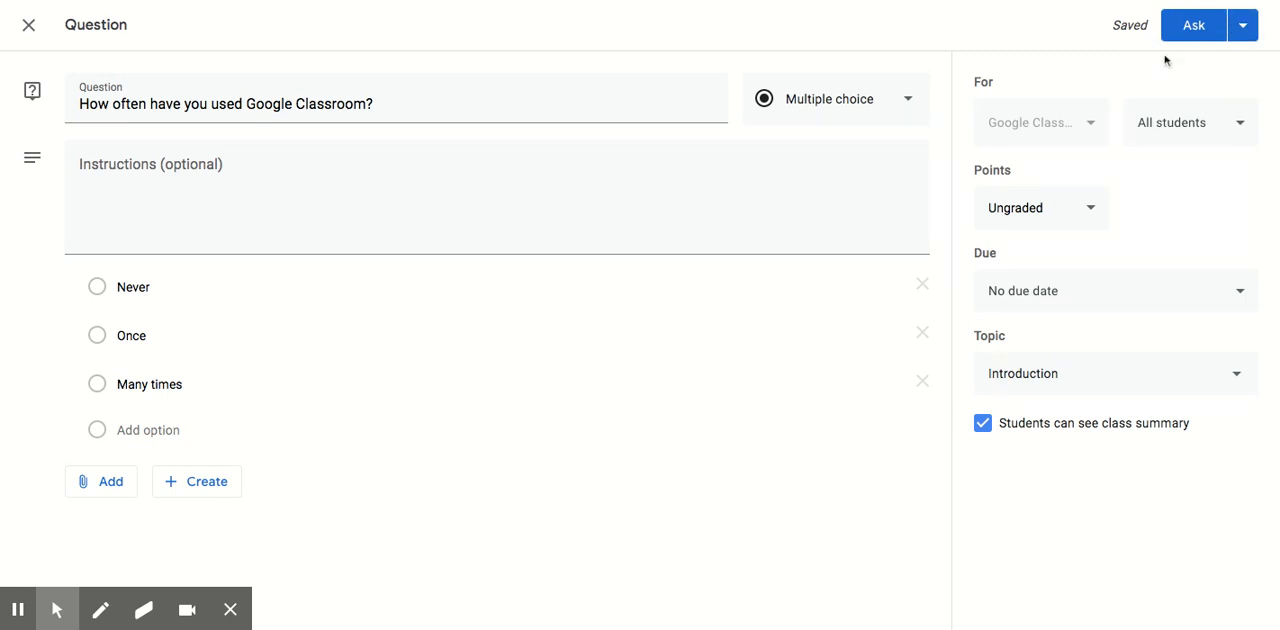
Ask the question immediately and check its post on the class stream.
left_click(1243, 27)
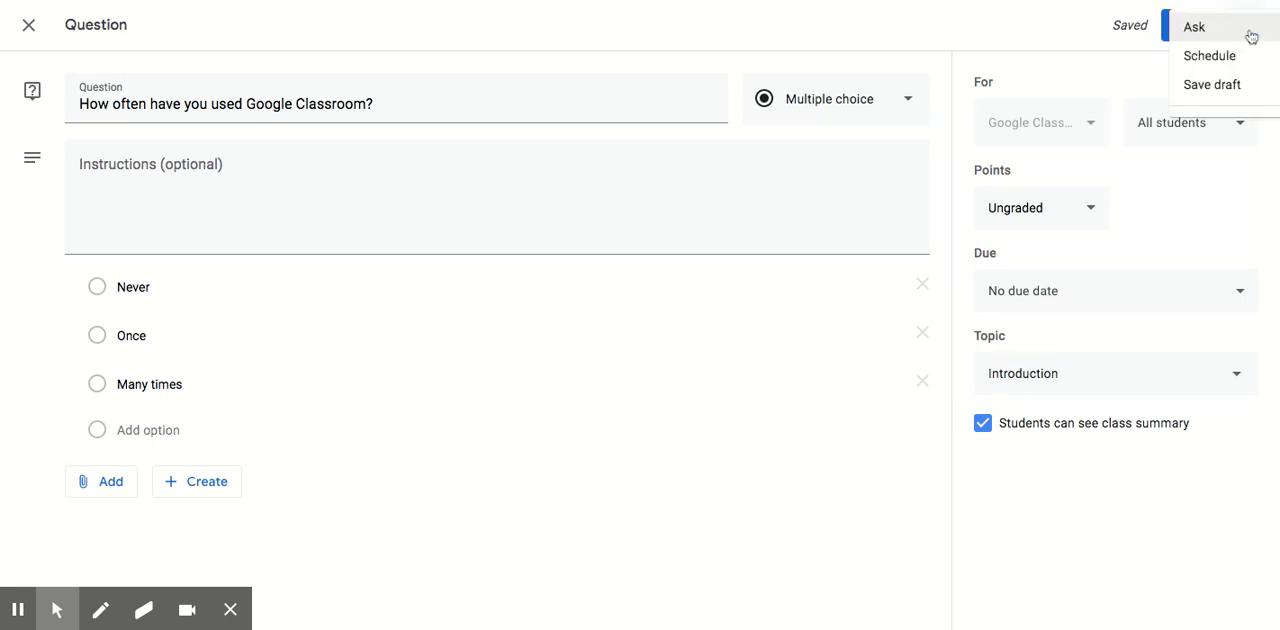
left_click(1063, 40)
left_click(1197, 27)
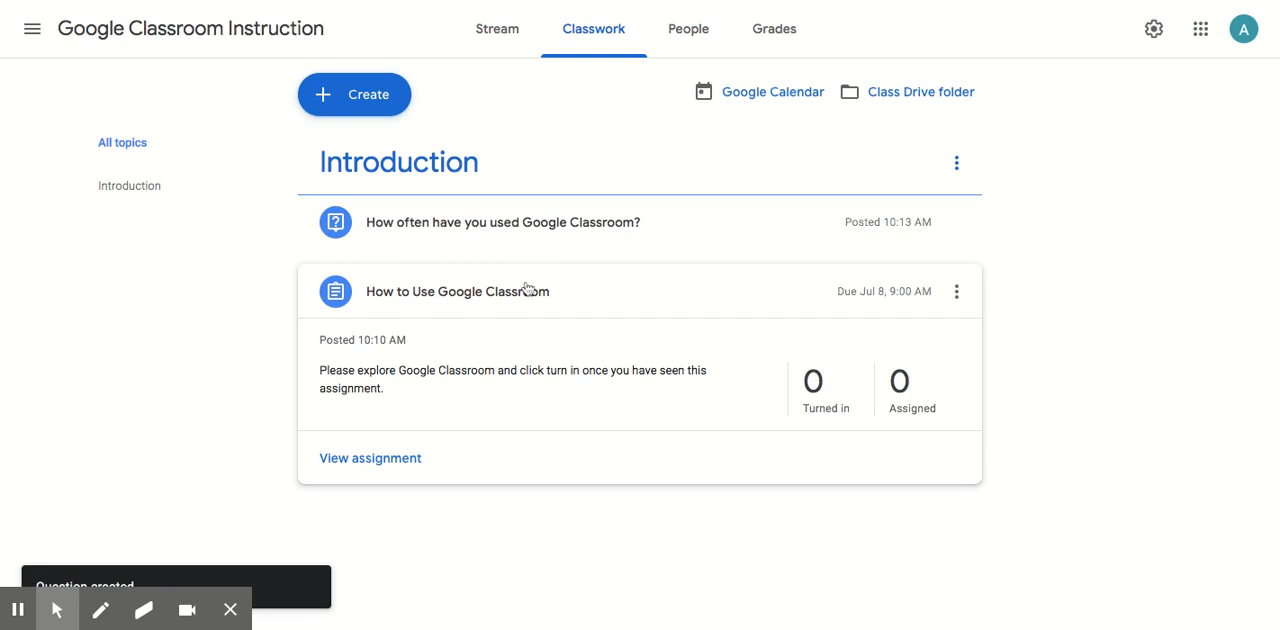
left_click(508, 29)
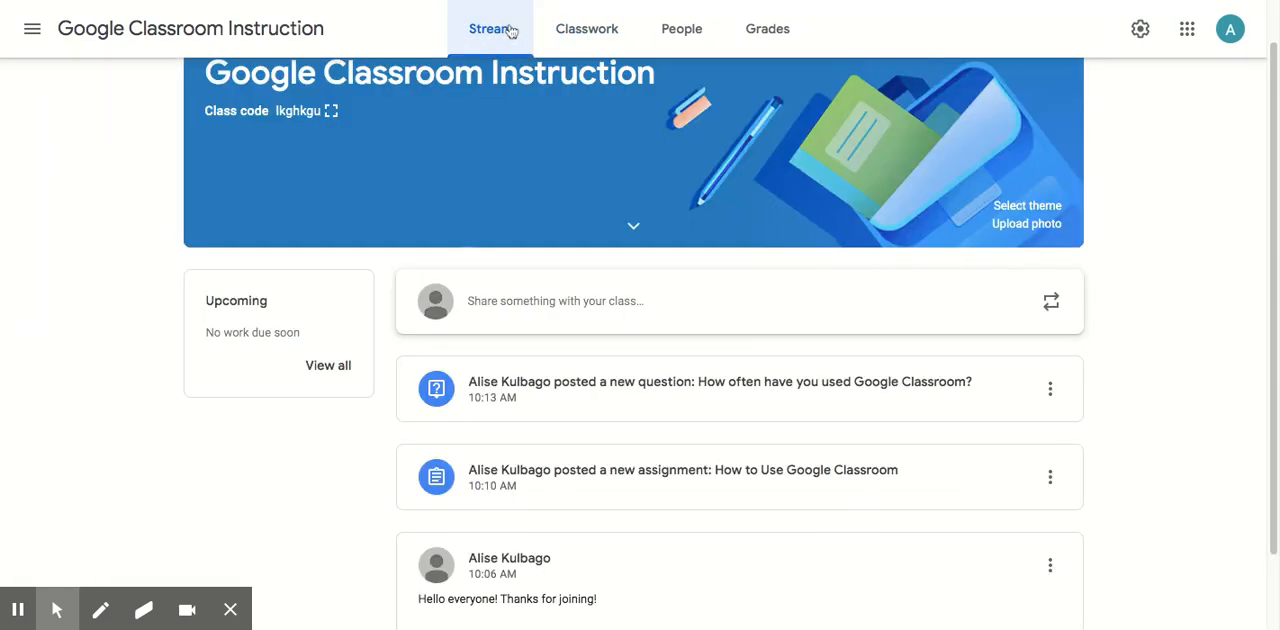
scroll(1131, 338, "down", 1)
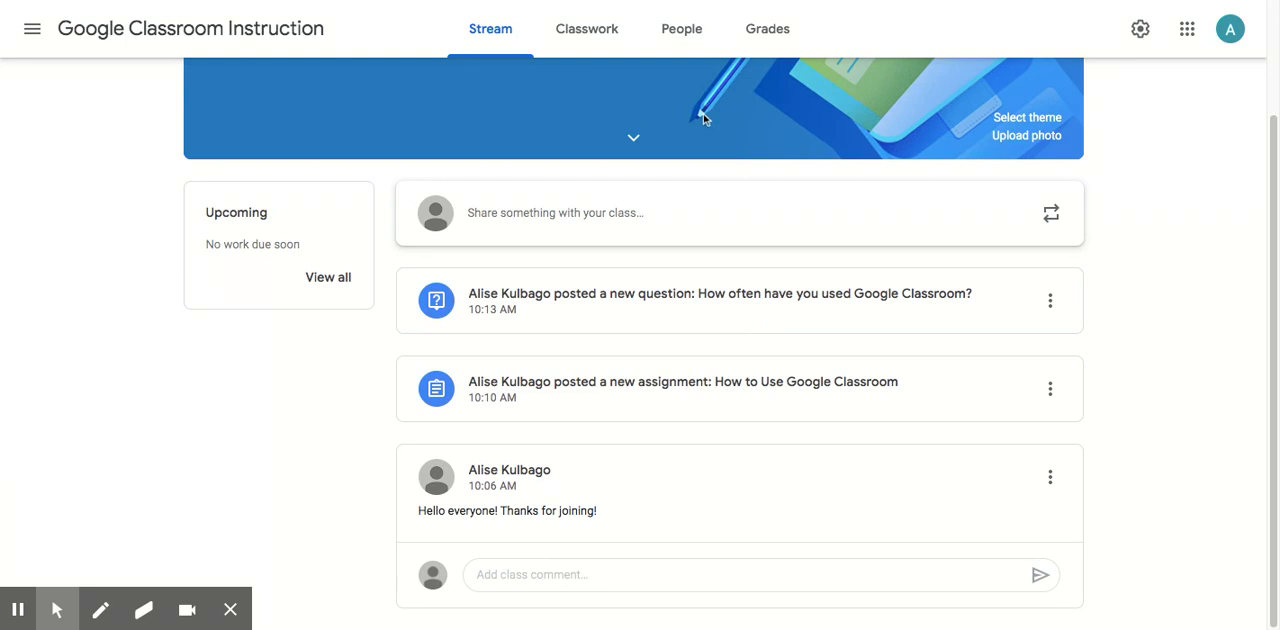
Examine the class's people list and its forms for inviting students and teachers without inviting anyone.
left_click(684, 35)
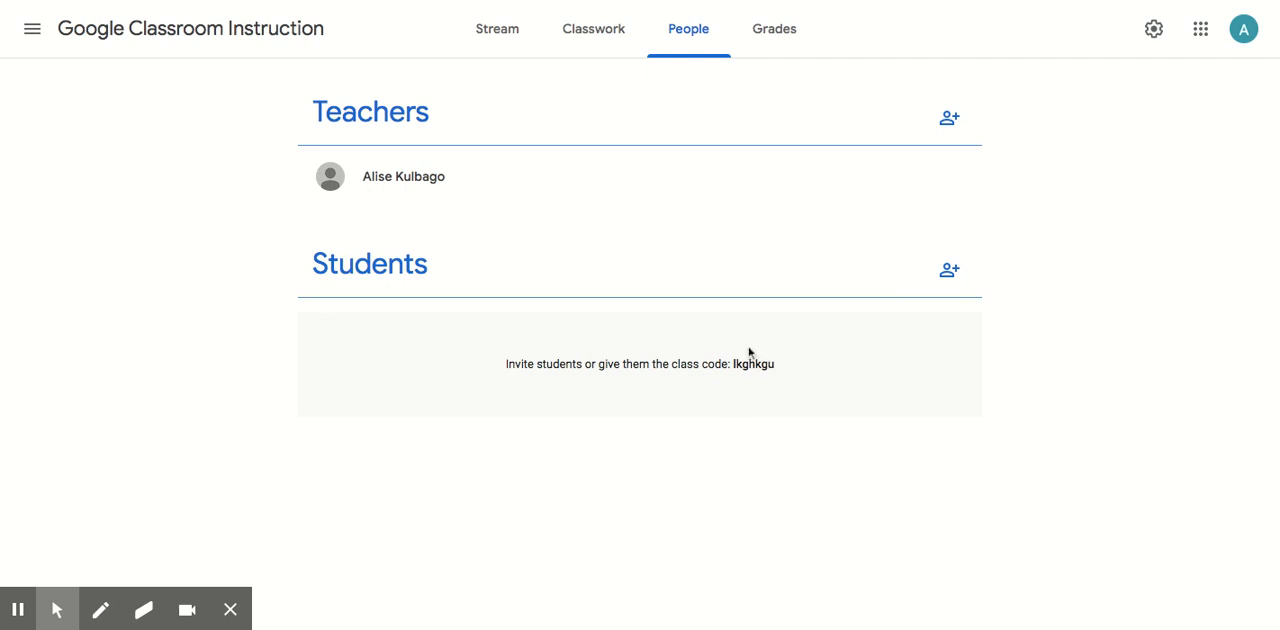
left_click(949, 273)
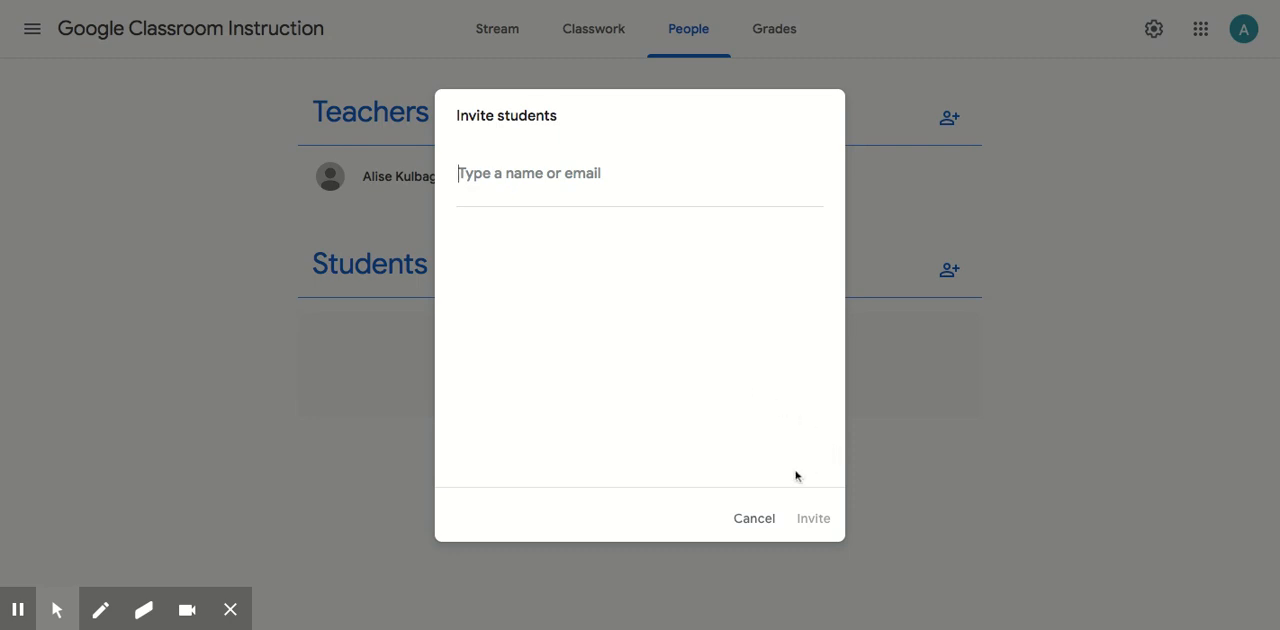
left_click(754, 518)
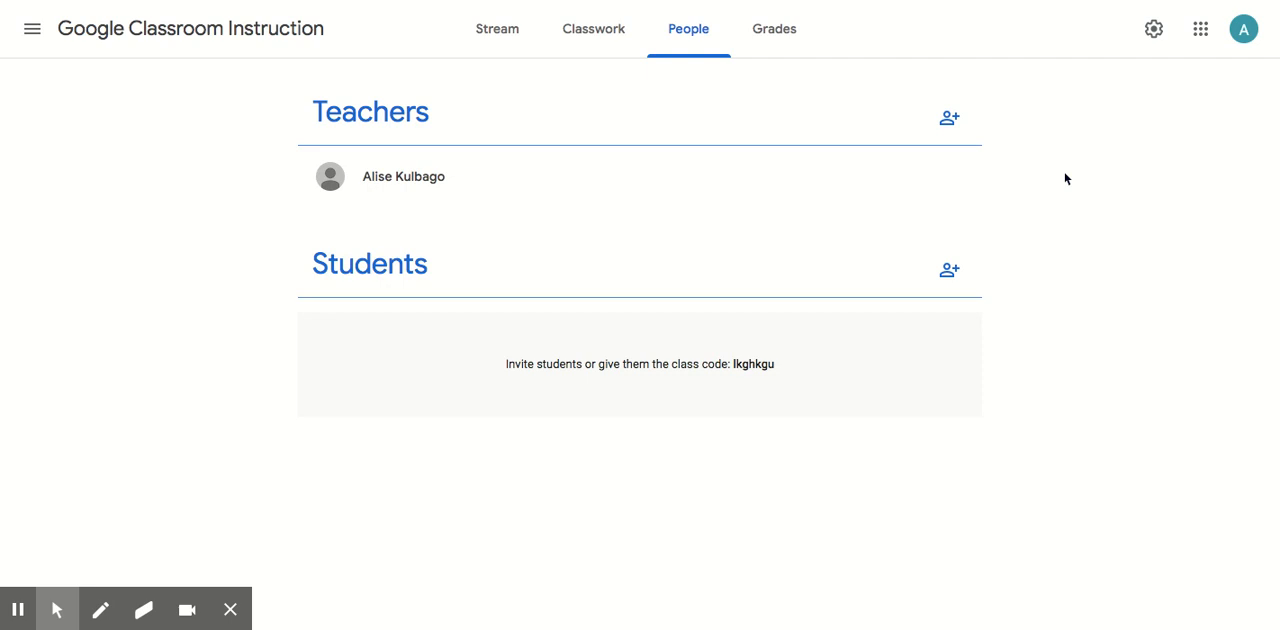
left_click(949, 118)
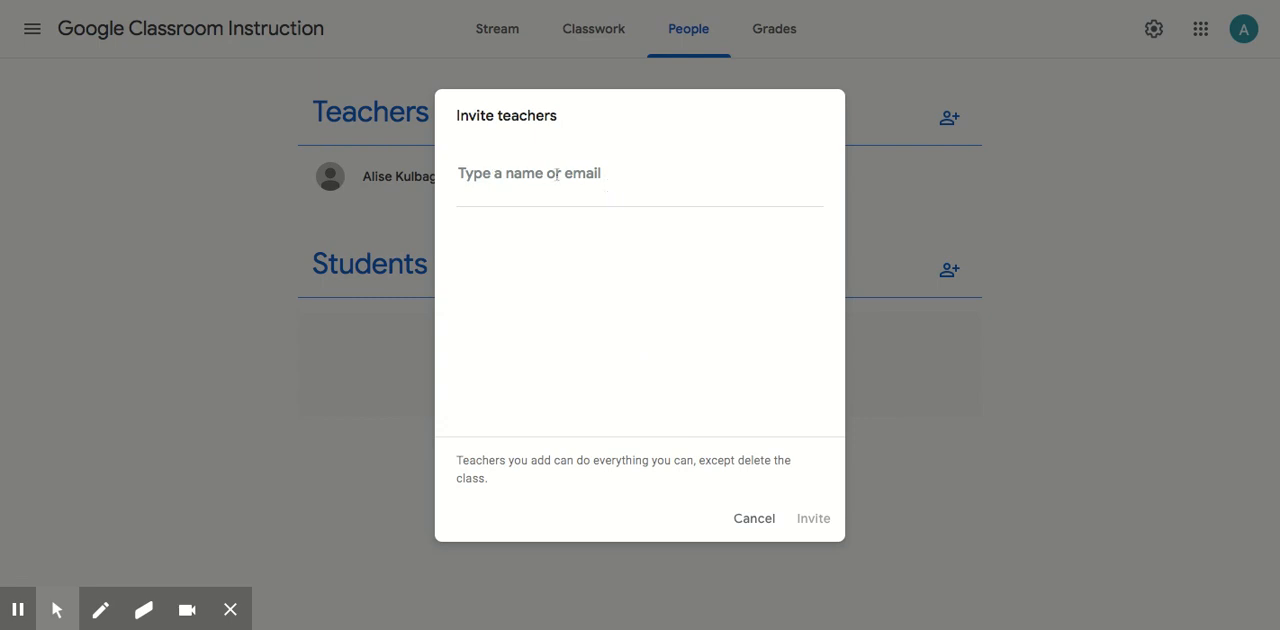
left_click(748, 519)
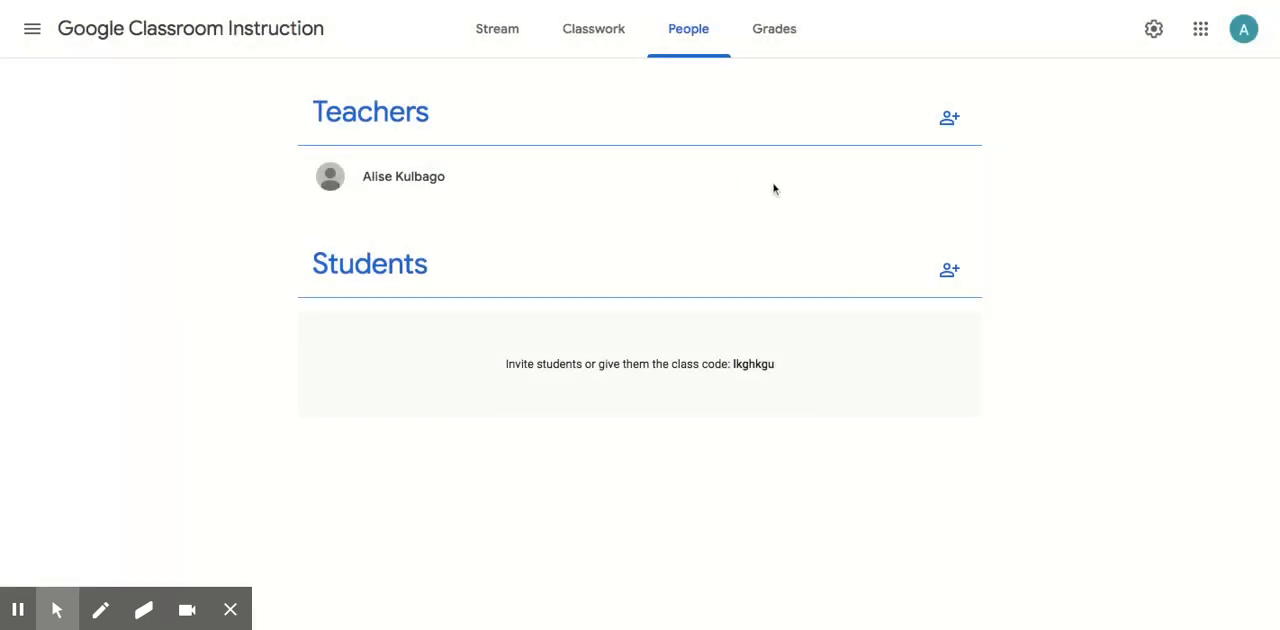